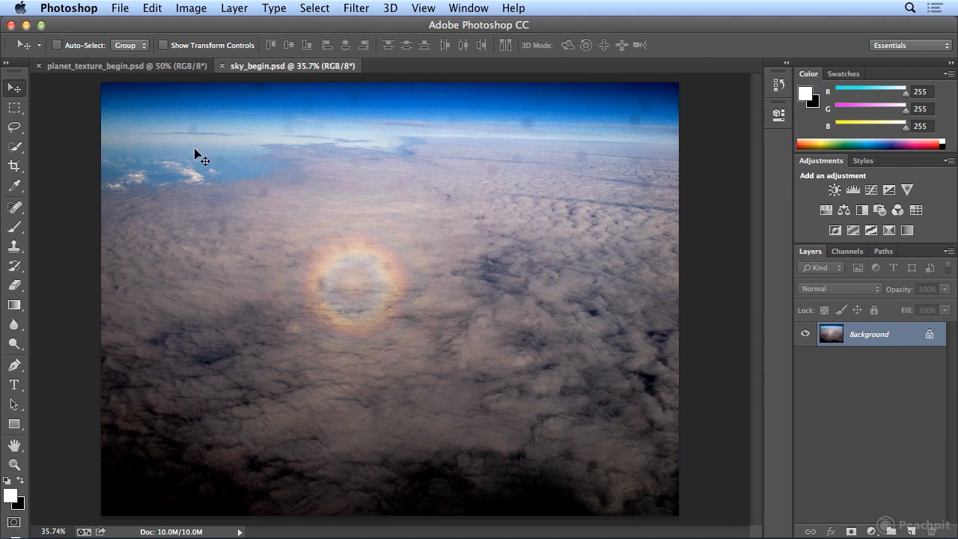
Step: In planet_texture_begin.psd, create a Sphere mesh preset from the Background layer
{"action": "left_click", "coordinate": [120, 66]}
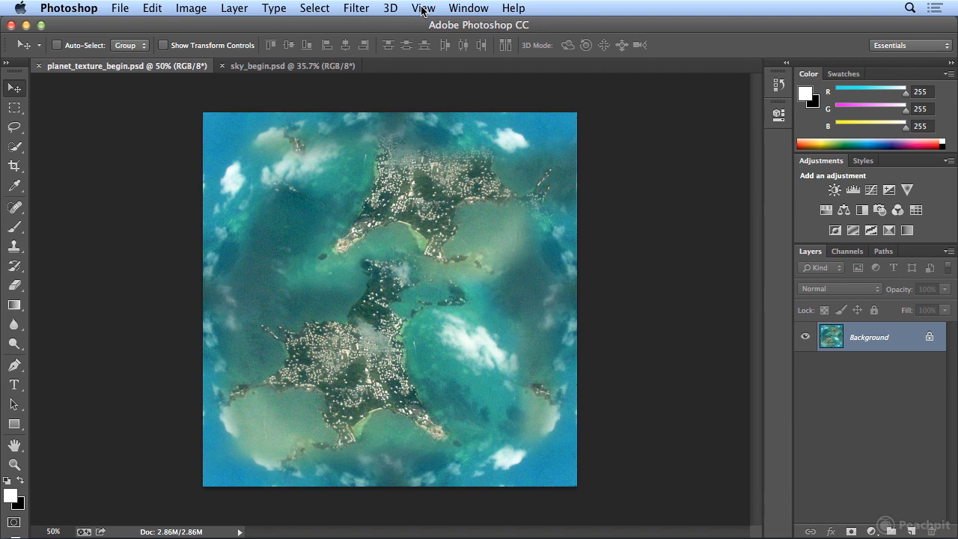
{"action": "left_click", "coordinate": [391, 9]}
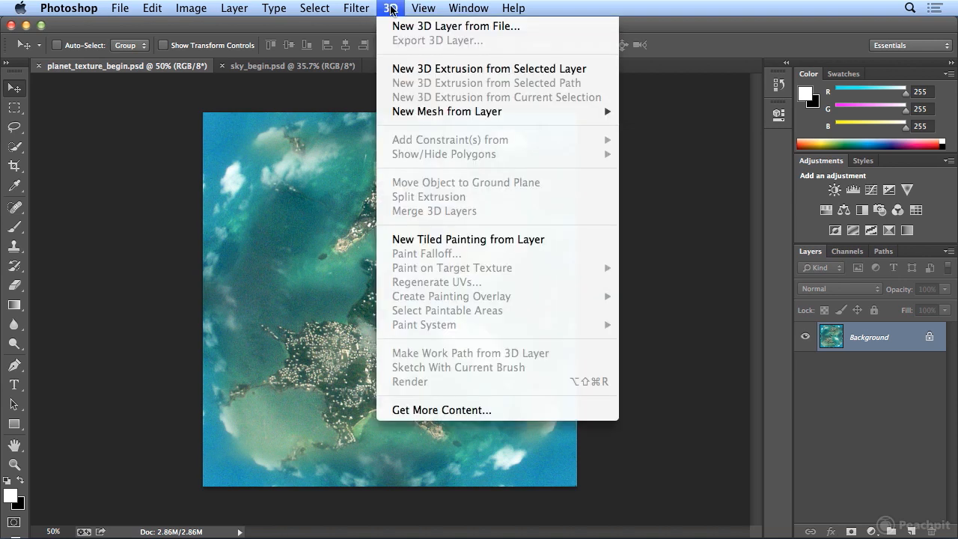
{"action": "mouse_move", "coordinate": [418, 113]}
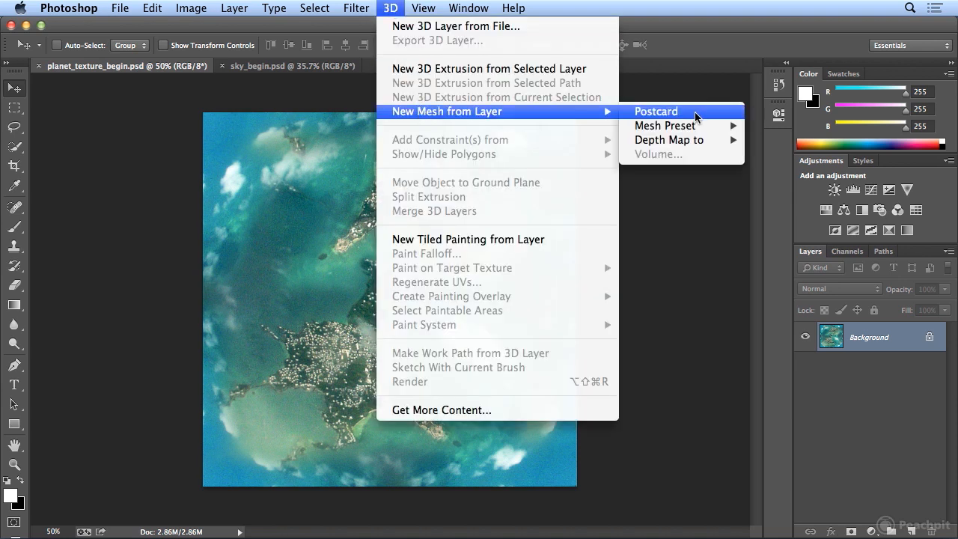
{"action": "mouse_move", "coordinate": [695, 128]}
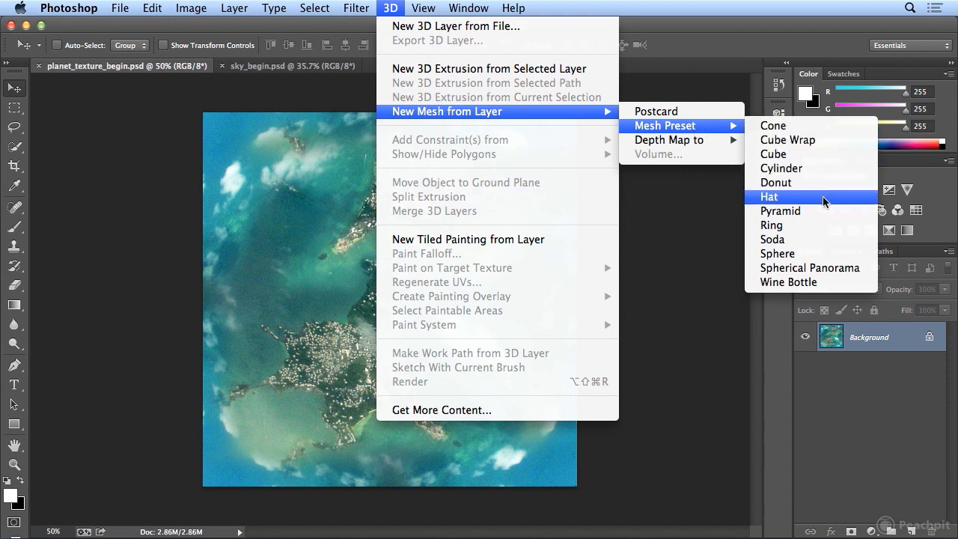
{"action": "left_click", "coordinate": [810, 258]}
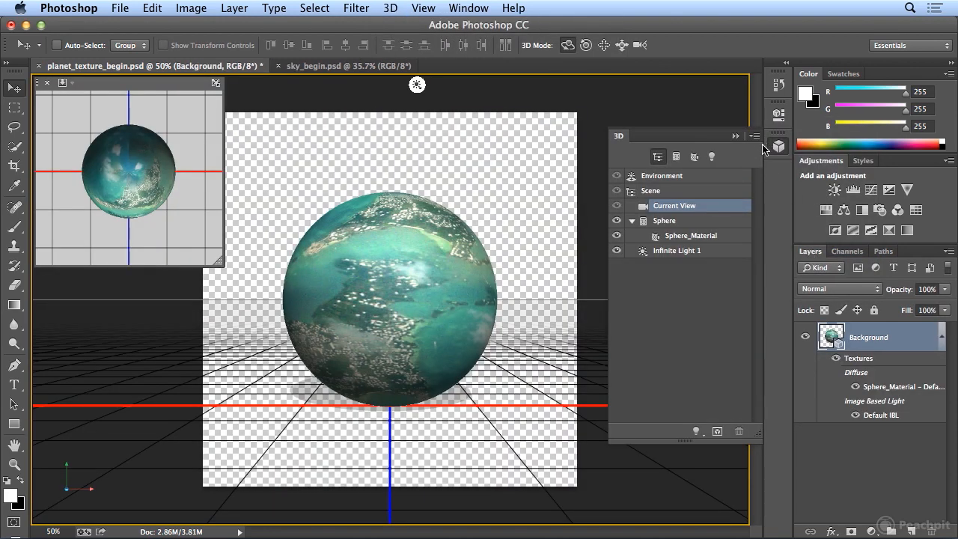
Step: Orbit the 3D camera around the sphere to examine how the texture wraps at its pole and back side
{"action": "left_click", "coordinate": [566, 46]}
{"action": "left_click_drag", "start_coordinate": [407, 209], "coordinate": [407, 302]}
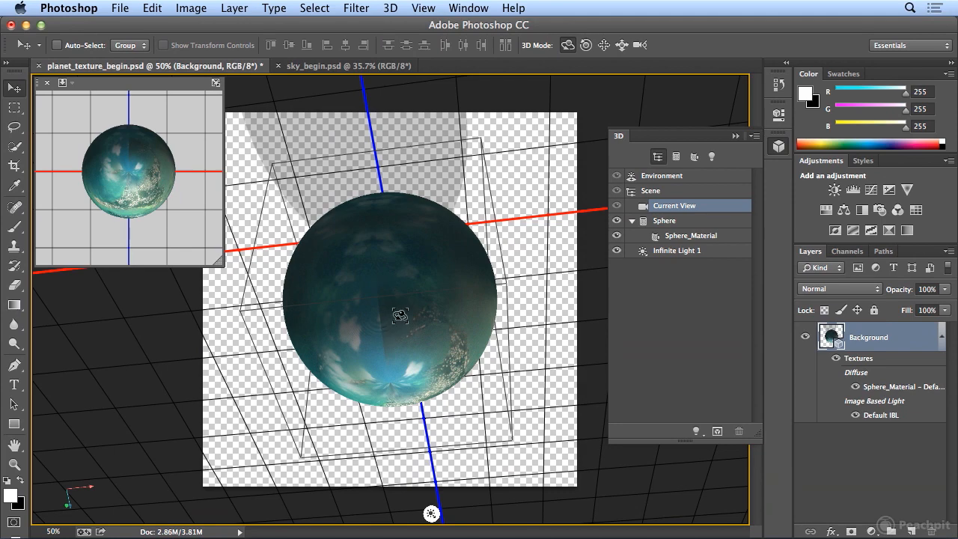
{"action": "mouse_move", "coordinate": [400, 321]}
{"action": "left_mouse_down"}
{"action": "mouse_move", "coordinate": [405, 254]}
{"action": "mouse_move", "coordinate": [449, 231]}
{"action": "mouse_move", "coordinate": [439, 261]}
{"action": "mouse_move", "coordinate": [345, 270]}
{"action": "mouse_move", "coordinate": [400, 274]}
{"action": "mouse_move", "coordinate": [363, 282]}
{"action": "mouse_move", "coordinate": [460, 277]}
{"action": "left_mouse_up"}
Step: Step backward through the camera moves and the sphere creation to restore the flat texture, and collapse the 3D controls
{"action": "left_click", "coordinate": [153, 8]}
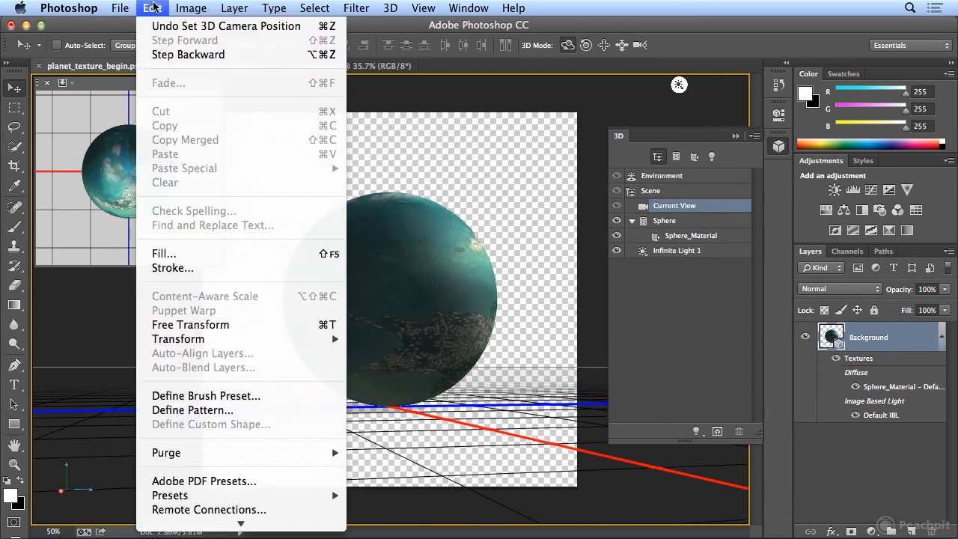
{"action": "left_click", "coordinate": [156, 55]}
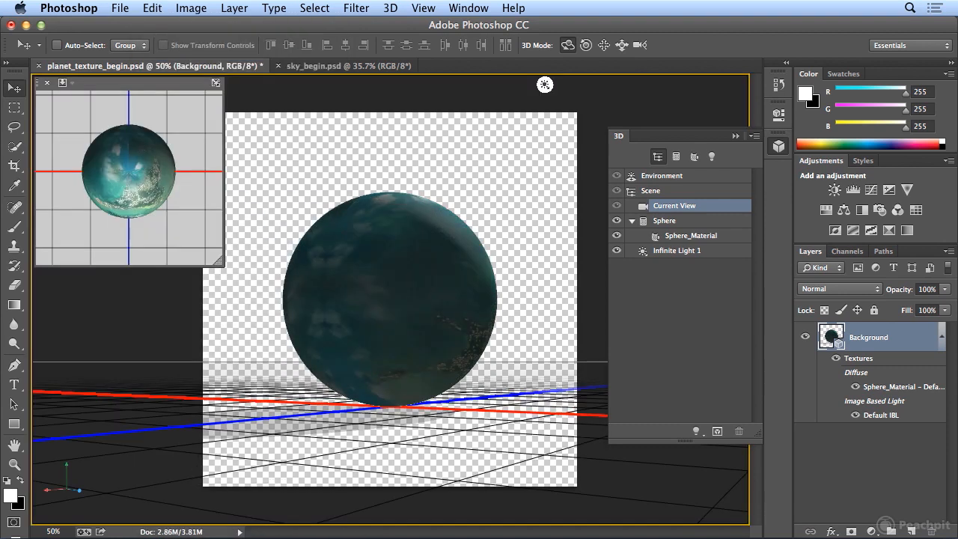
{"action": "key", "text": "super+alt+z"}
{"action": "key", "text": "super+alt+z"}
{"action": "key", "text": "super+alt+z"}
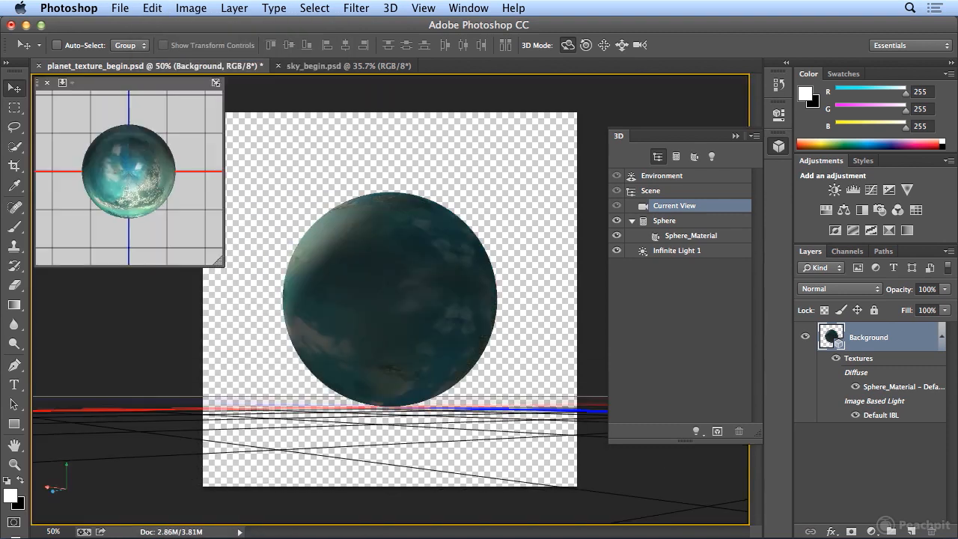
{"action": "key", "text": "super+alt+z"}
{"action": "key", "text": "super+alt+z"}
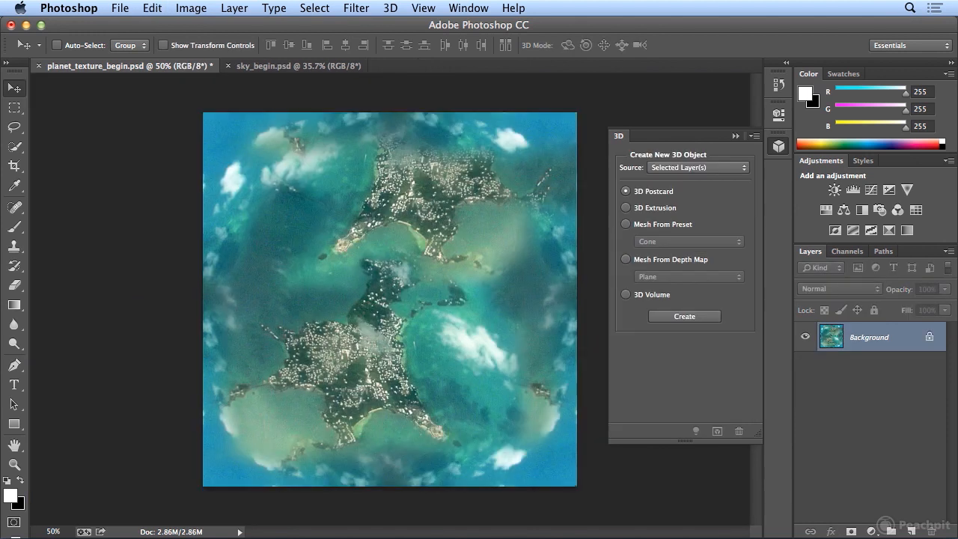
{"action": "left_click", "coordinate": [771, 148]}
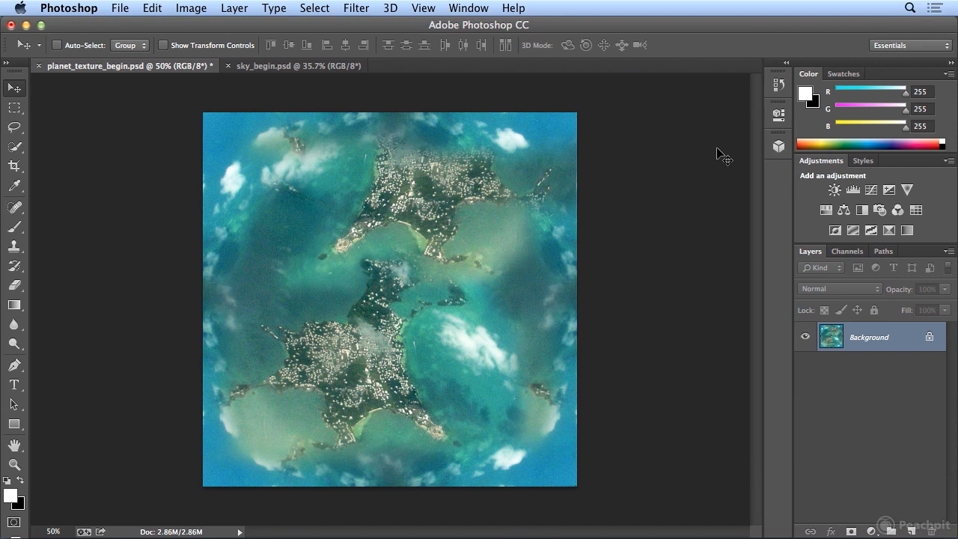
Step: Apply the Offset filter to the planet texture with 500 pixels horizontal, 500 pixels vertical and Wrap Around
{"action": "left_click", "coordinate": [358, 9]}
{"action": "mouse_move", "coordinate": [410, 199]}
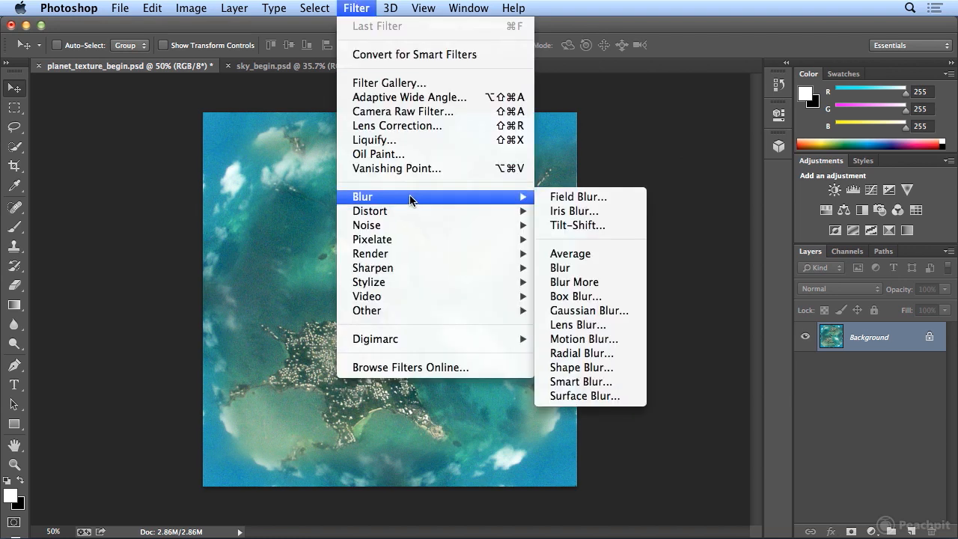
{"action": "mouse_move", "coordinate": [416, 311]}
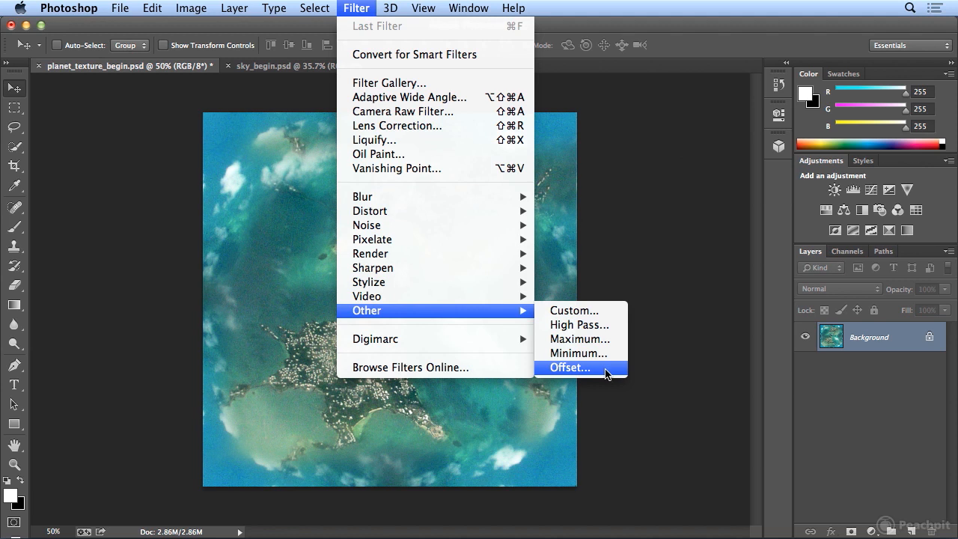
{"action": "left_click", "coordinate": [571, 367]}
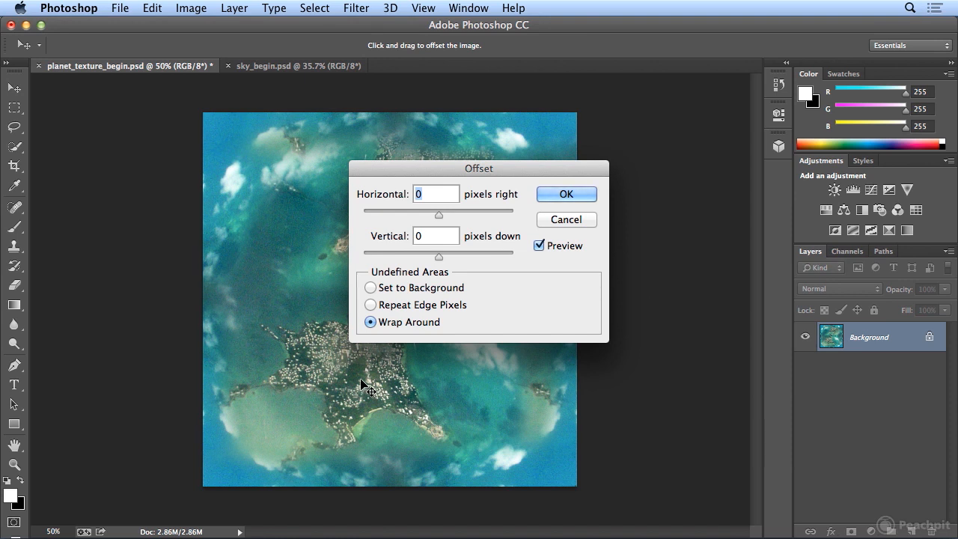
{"action": "type", "text": "500"}
{"action": "key", "text": "Tab"}
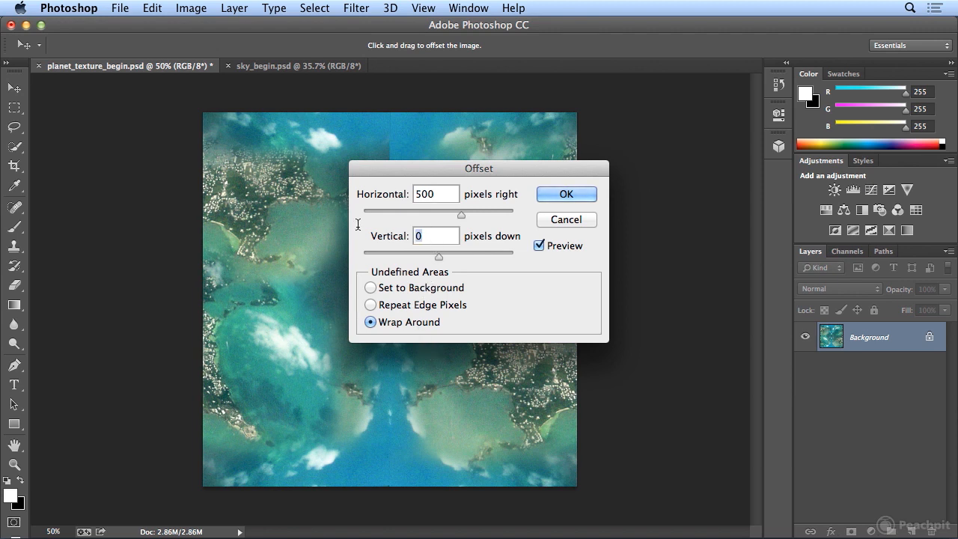
{"action": "type", "text": "500"}
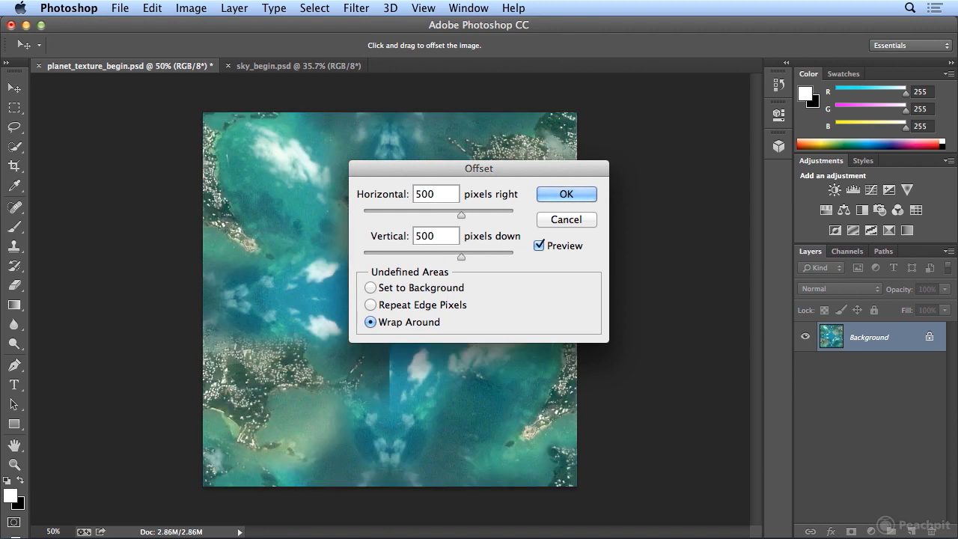
{"action": "left_click", "coordinate": [574, 195]}
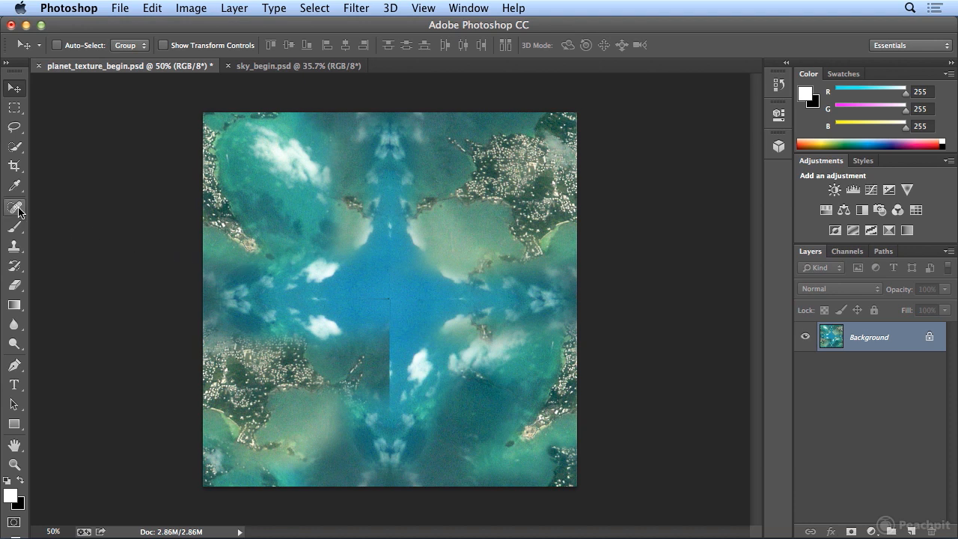
Step: Repair the small seam at the centre of the texture with the Patch tool, sampling nearby blue water, and deselect
{"action": "mouse_move", "coordinate": [18, 210]}
{"action": "left_mouse_down"}
{"action": "mouse_move", "coordinate": [66, 217]}
{"action": "mouse_move", "coordinate": [75, 237]}
{"action": "left_mouse_up"}
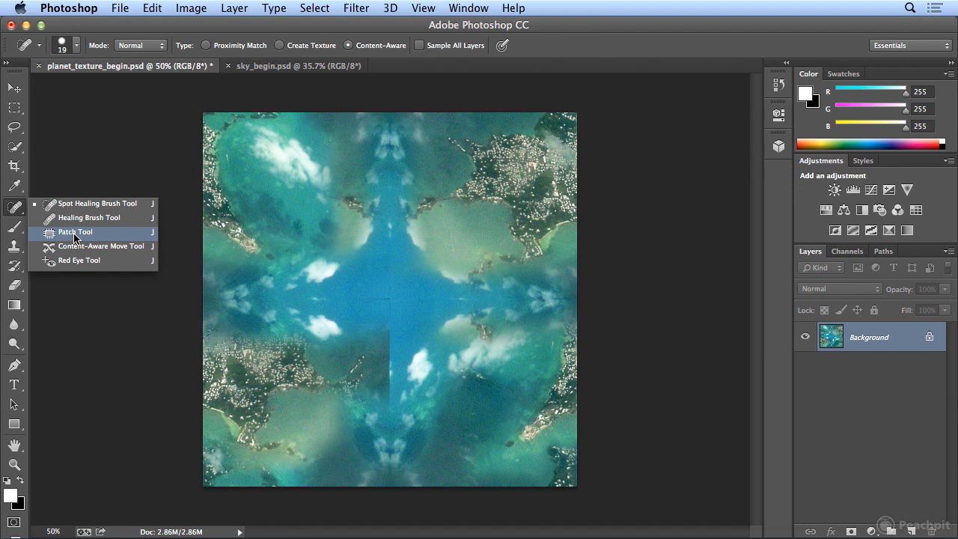
{"action": "left_click", "coordinate": [75, 232]}
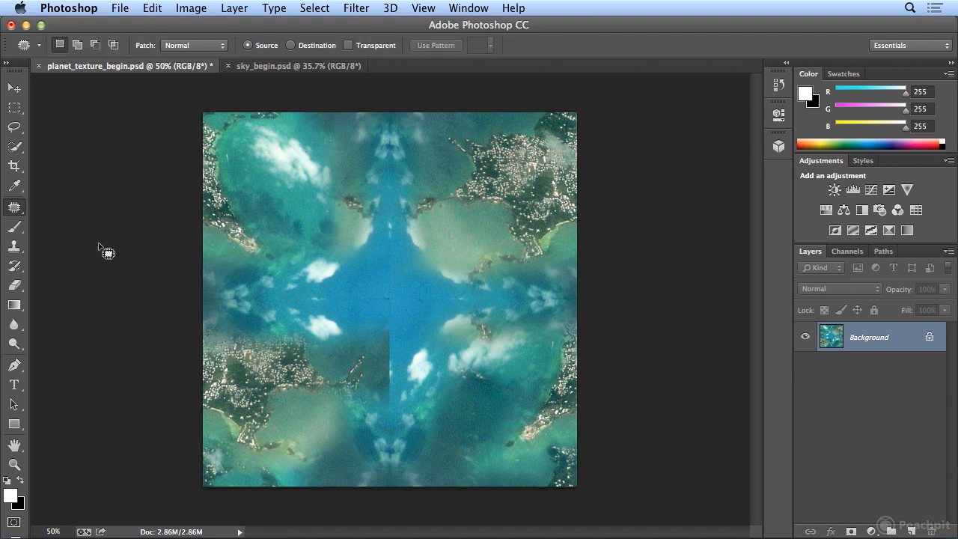
{"action": "mouse_move", "coordinate": [407, 288]}
{"action": "left_mouse_down"}
{"action": "mouse_move", "coordinate": [351, 295]}
{"action": "mouse_move", "coordinate": [357, 308]}
{"action": "mouse_move", "coordinate": [387, 314]}
{"action": "mouse_move", "coordinate": [416, 313]}
{"action": "mouse_move", "coordinate": [408, 289]}
{"action": "left_mouse_up"}
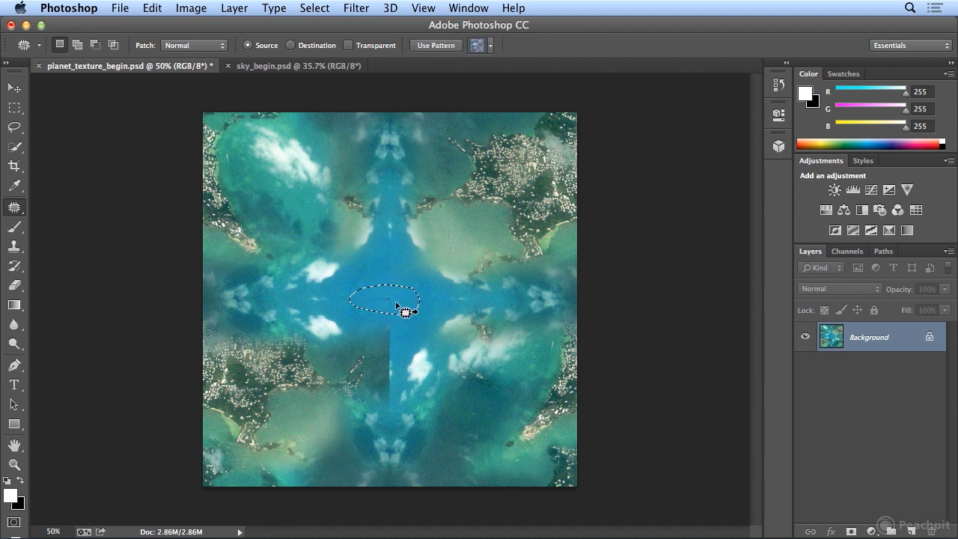
{"action": "mouse_move", "coordinate": [384, 279]}
{"action": "left_mouse_down"}
{"action": "mouse_move", "coordinate": [404, 293]}
{"action": "mouse_move", "coordinate": [396, 265]}
{"action": "mouse_move", "coordinate": [368, 304]}
{"action": "mouse_move", "coordinate": [332, 316]}
{"action": "mouse_move", "coordinate": [353, 299]}
{"action": "left_mouse_up"}
{"action": "key", "text": "super+d"}
{"action": "key", "text": "super+d"}
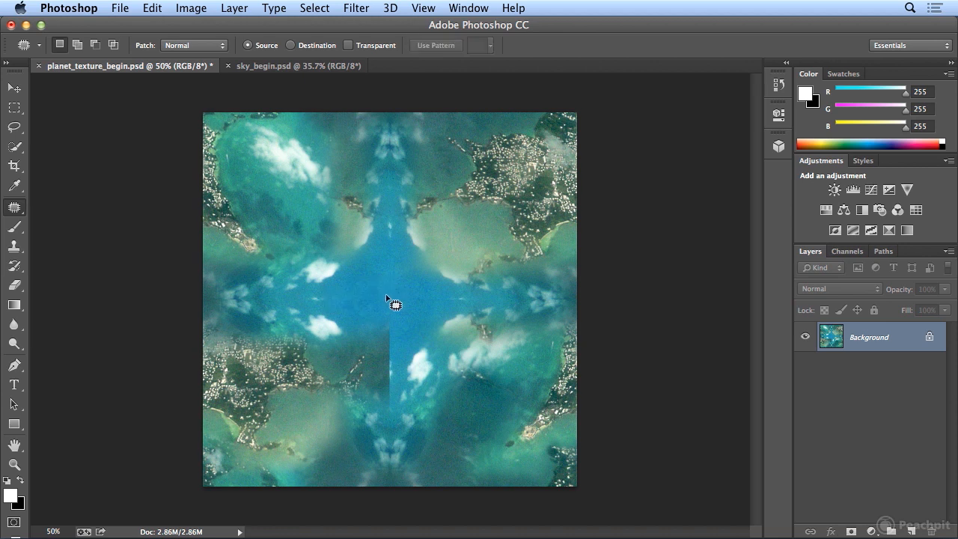
Step: Patch the streak right of the centre and the vertical seam below it with clean blue water, and deselect
{"action": "mouse_move", "coordinate": [375, 341]}
{"action": "left_mouse_down"}
{"action": "mouse_move", "coordinate": [401, 348]}
{"action": "mouse_move", "coordinate": [398, 322]}
{"action": "mouse_move", "coordinate": [368, 312]}
{"action": "mouse_move", "coordinate": [375, 342]}
{"action": "left_mouse_up"}
{"action": "mouse_move", "coordinate": [383, 336]}
{"action": "left_mouse_down"}
{"action": "mouse_move", "coordinate": [372, 294]}
{"action": "mouse_move", "coordinate": [450, 310]}
{"action": "mouse_move", "coordinate": [458, 297]}
{"action": "mouse_move", "coordinate": [398, 293]}
{"action": "left_mouse_up"}
{"action": "key", "text": "super+d"}
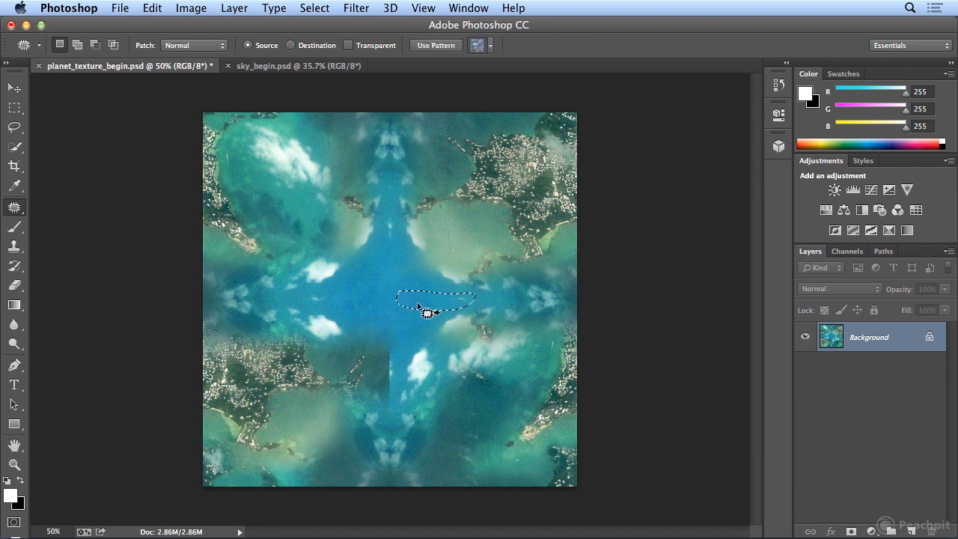
{"action": "mouse_move", "coordinate": [385, 332]}
{"action": "left_mouse_down"}
{"action": "mouse_move", "coordinate": [387, 391]}
{"action": "mouse_move", "coordinate": [406, 397]}
{"action": "mouse_move", "coordinate": [397, 341]}
{"action": "mouse_move", "coordinate": [386, 334]}
{"action": "left_mouse_up"}
{"action": "left_click_drag", "start_coordinate": [393, 382], "coordinate": [389, 241]}
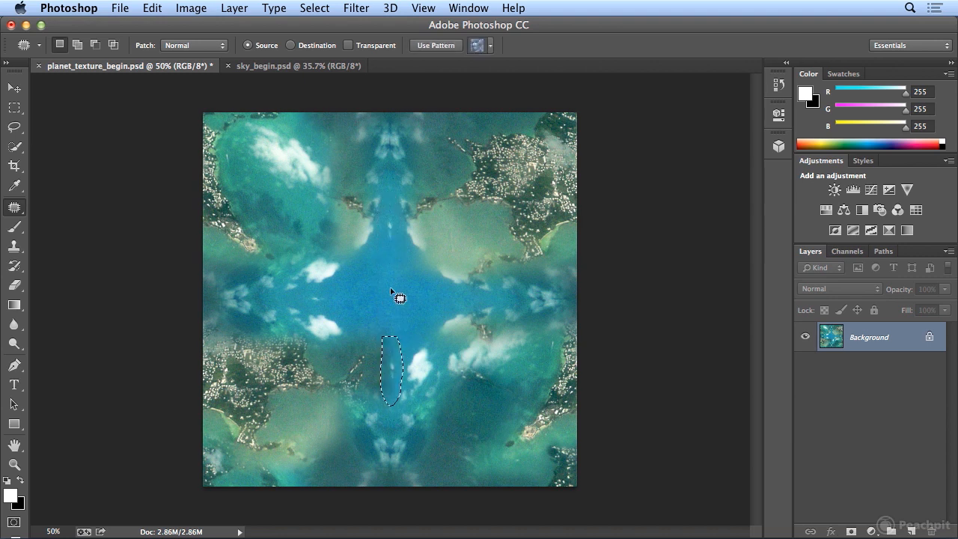
{"action": "key", "text": "ctrl+d"}
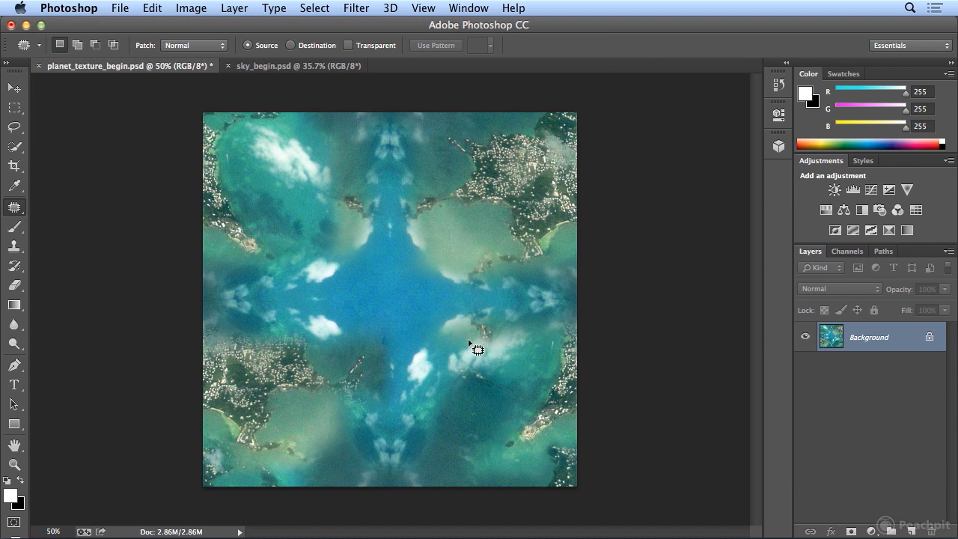
Step: Create a Sphere mesh preset from the repaired Background layer
{"action": "left_click", "coordinate": [389, 7]}
{"action": "mouse_move", "coordinate": [414, 114]}
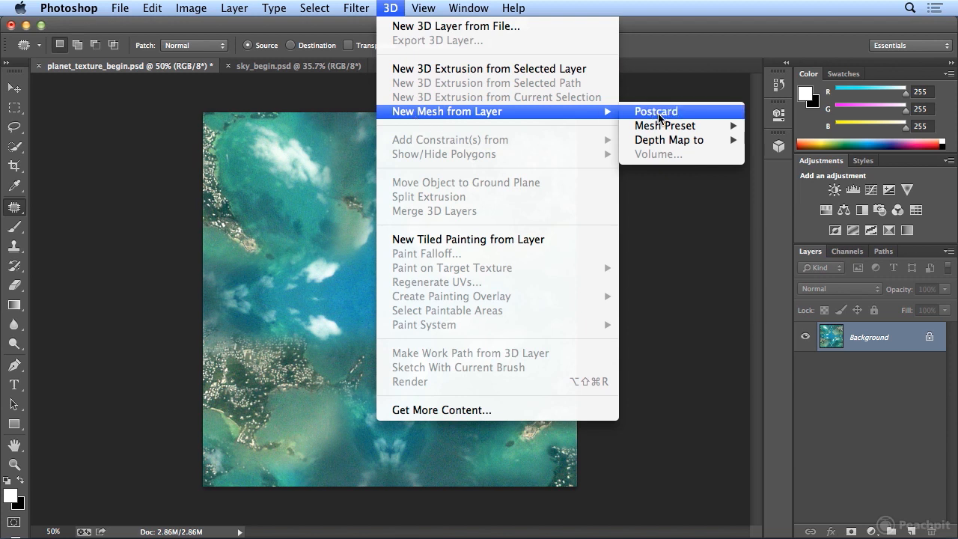
{"action": "mouse_move", "coordinate": [661, 129]}
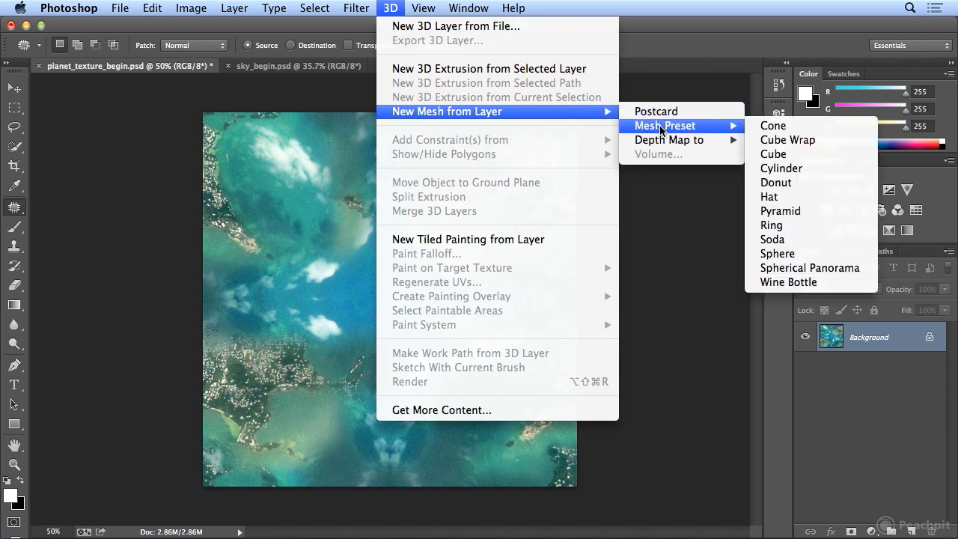
{"action": "left_click", "coordinate": [795, 254]}
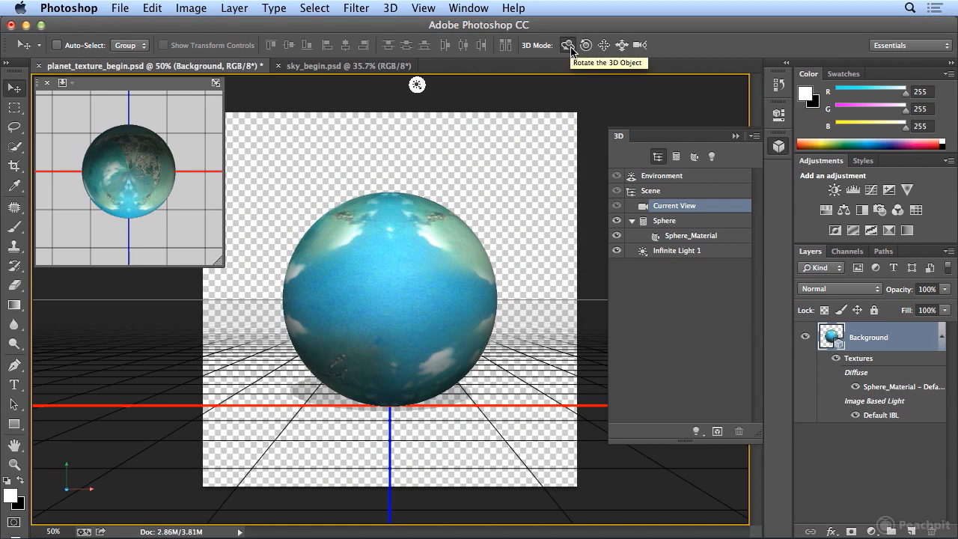
Step: Orbit the camera to an elevated angle and redirect Infinite Light 1 toward the dark side of the sphere
{"action": "left_click_drag", "start_coordinate": [375, 258], "coordinate": [479, 206]}
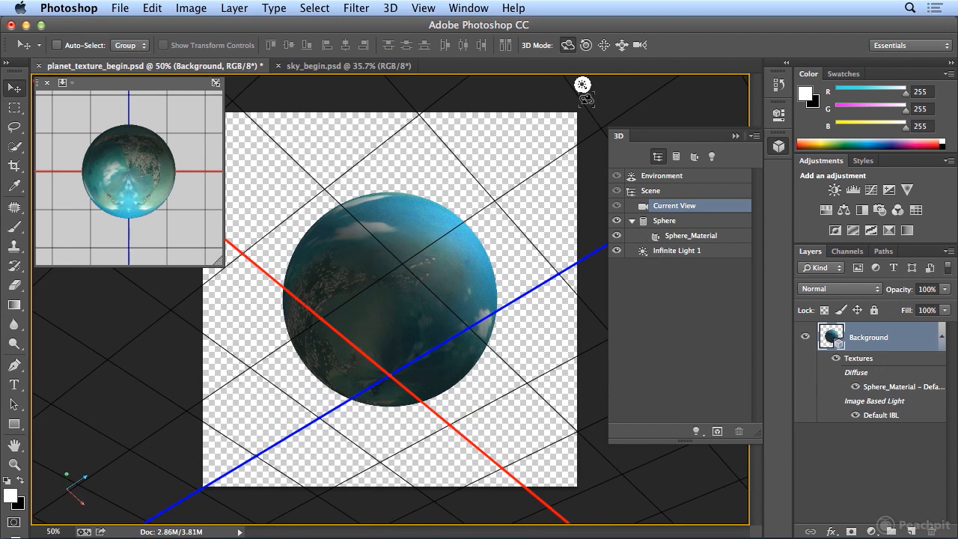
{"action": "left_click", "coordinate": [582, 87]}
{"action": "mouse_move", "coordinate": [472, 210]}
{"action": "left_mouse_down"}
{"action": "mouse_move", "coordinate": [381, 302]}
{"action": "mouse_move", "coordinate": [303, 347]}
{"action": "left_mouse_up"}
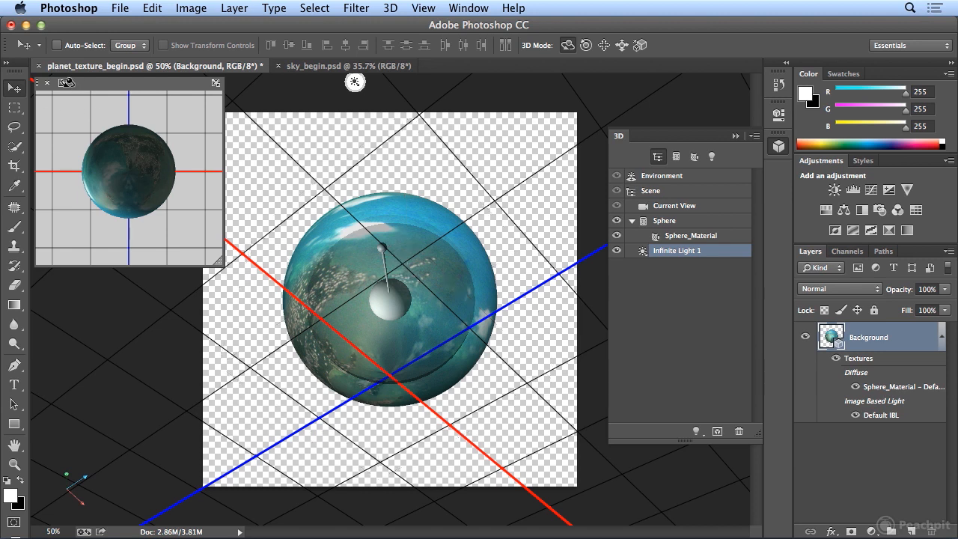
Step: Show the sphere in the secondary view from Bottom and Right, ending with the Back camera
{"action": "left_click", "coordinate": [66, 84]}
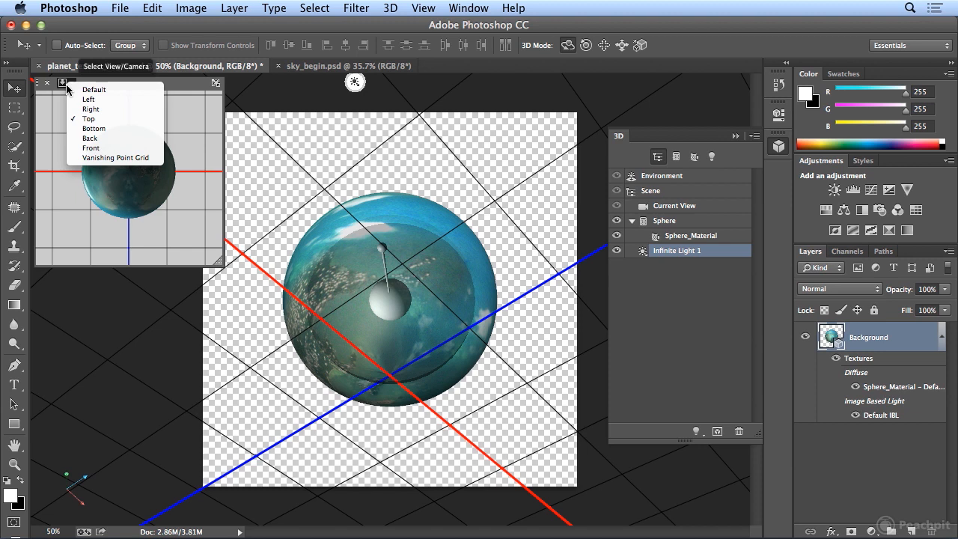
{"action": "left_click", "coordinate": [74, 128]}
{"action": "left_click", "coordinate": [63, 82]}
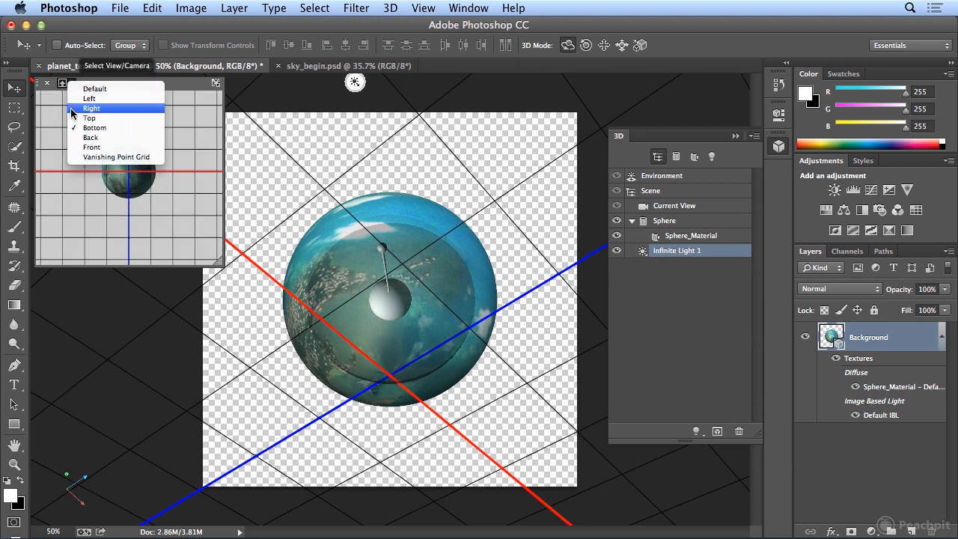
{"action": "left_click", "coordinate": [74, 109]}
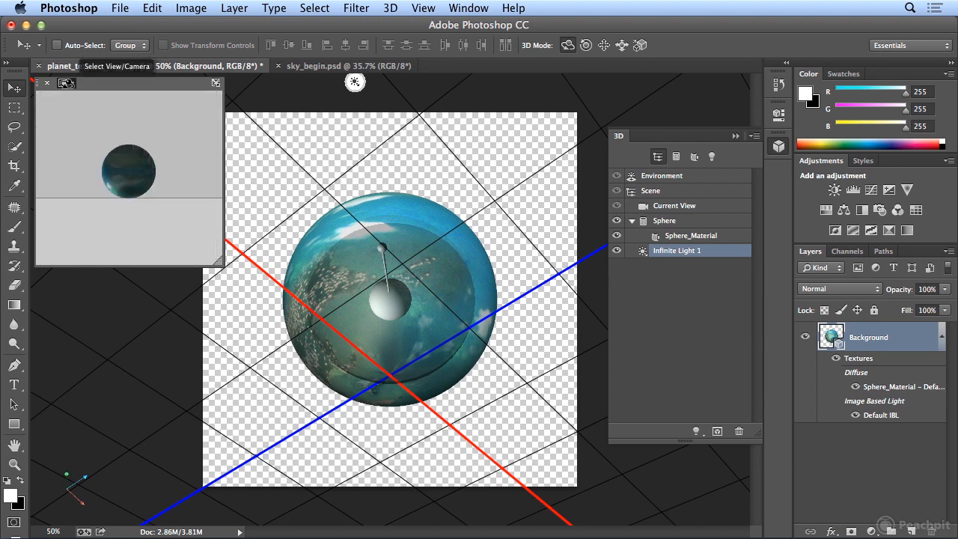
{"action": "left_click", "coordinate": [64, 82]}
{"action": "left_click", "coordinate": [91, 140]}
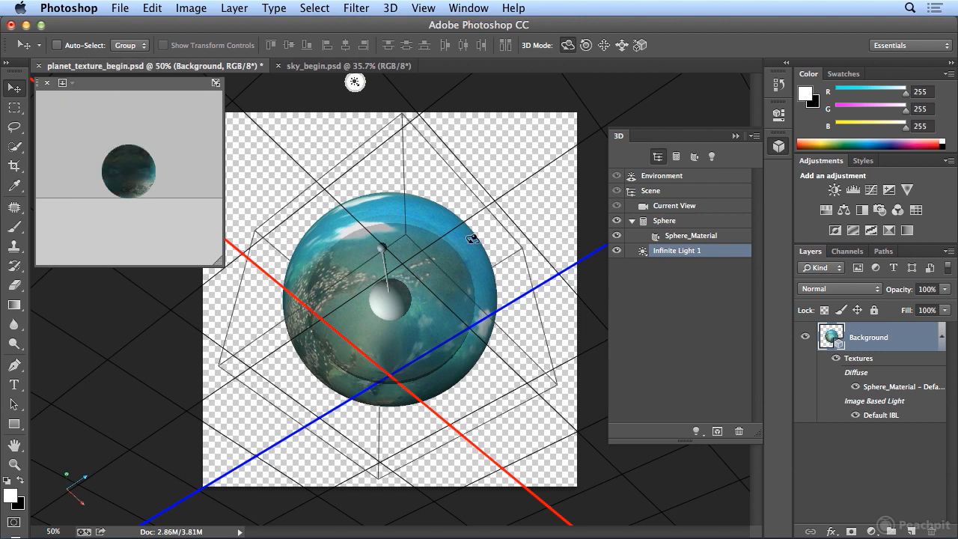
Step: Select the Sphere mesh and rotate it in the scene to reorient its surface texture
{"action": "left_click", "coordinate": [664, 221]}
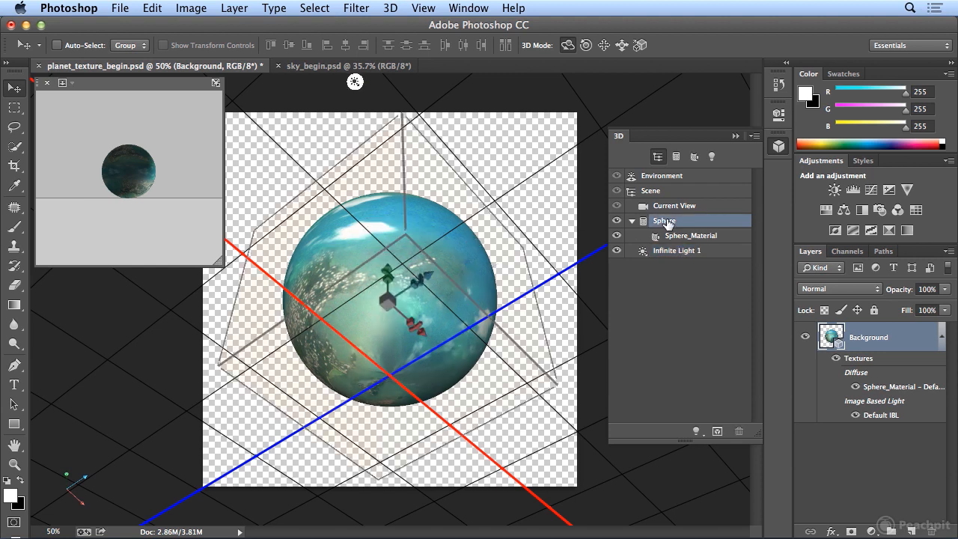
{"action": "left_click_drag", "start_coordinate": [338, 274], "coordinate": [395, 265]}
{"action": "left_click_drag", "start_coordinate": [331, 347], "coordinate": [394, 347]}
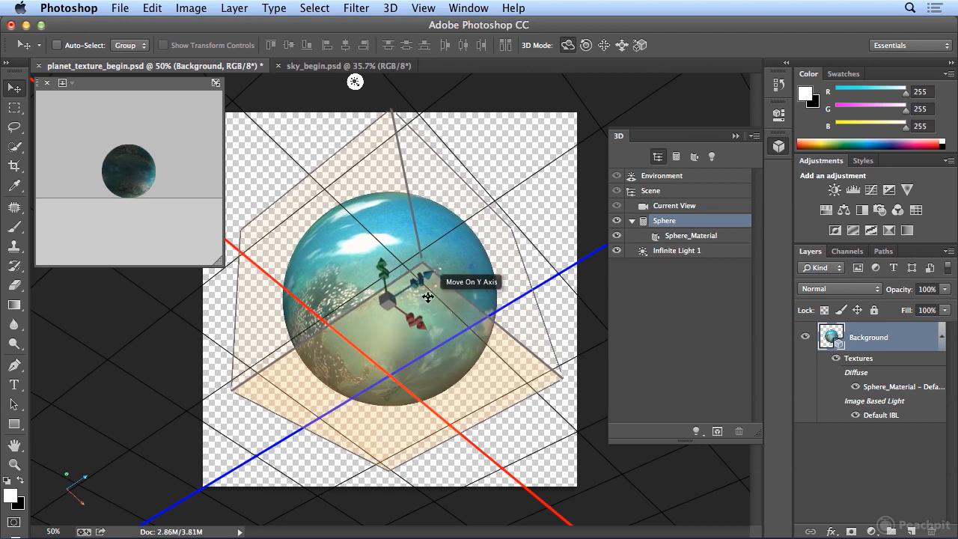
Step: Rotate the Sphere mesh further about its axes to bring a different area of the planet texture to the front
{"action": "left_click_drag", "start_coordinate": [422, 283], "coordinate": [405, 231]}
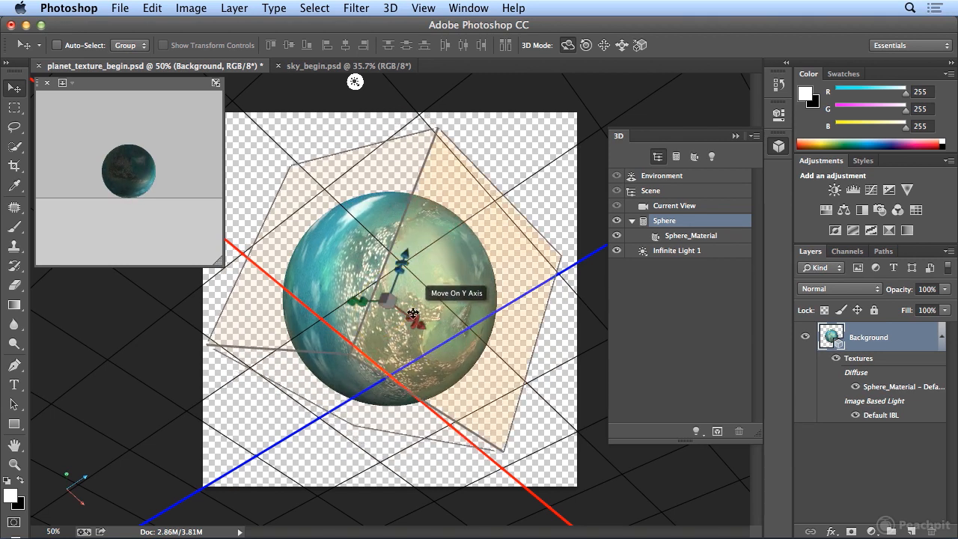
{"action": "mouse_move", "coordinate": [422, 332]}
{"action": "left_mouse_down"}
{"action": "mouse_move", "coordinate": [365, 330]}
{"action": "mouse_move", "coordinate": [405, 329]}
{"action": "left_mouse_up"}
{"action": "left_click_drag", "start_coordinate": [360, 301], "coordinate": [404, 297]}
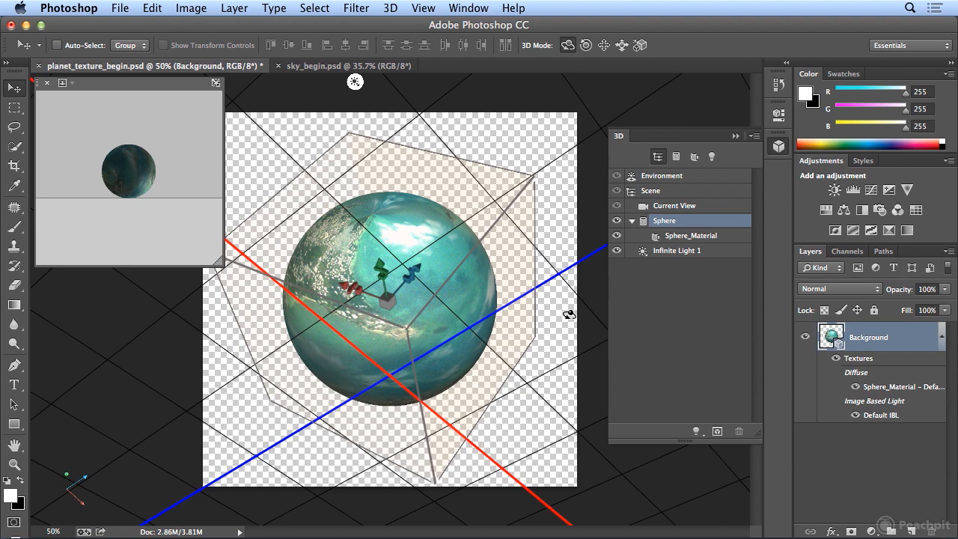
Step: Set Sphere_Material to Shine 64%, Reflection 57%, Roughness 39% and Bump 13%
{"action": "left_click", "coordinate": [673, 236]}
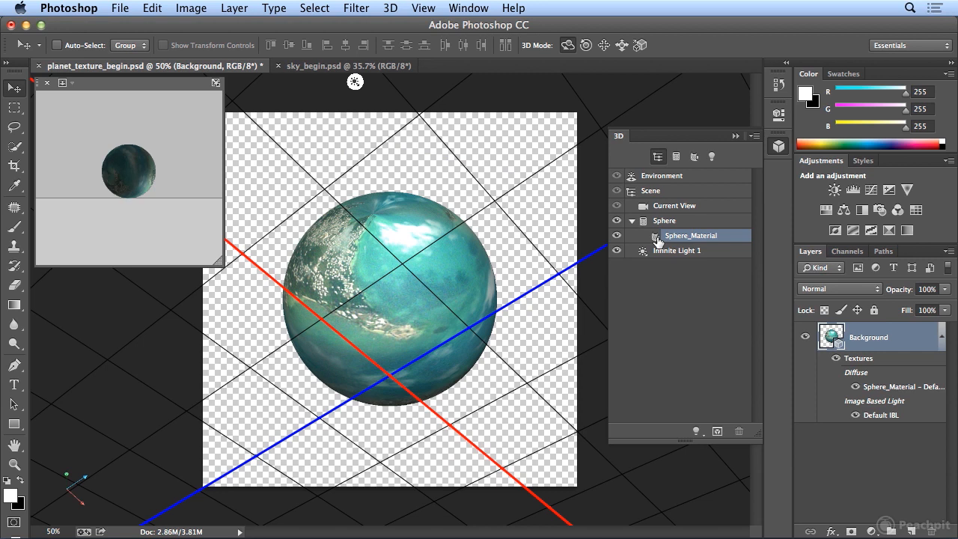
{"action": "double_click", "coordinate": [657, 238]}
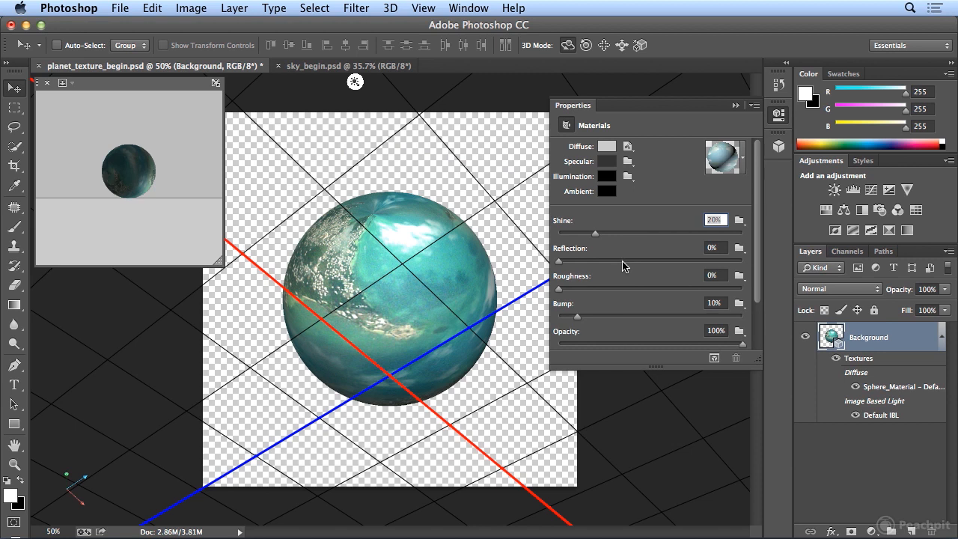
{"action": "left_click_drag", "start_coordinate": [595, 233], "coordinate": [677, 240]}
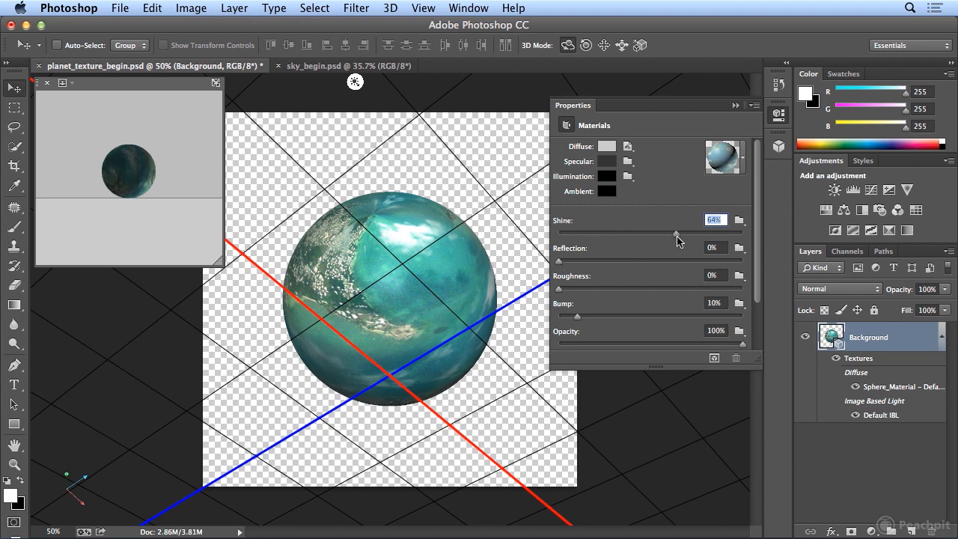
{"action": "left_click_drag", "start_coordinate": [560, 261], "coordinate": [660, 262]}
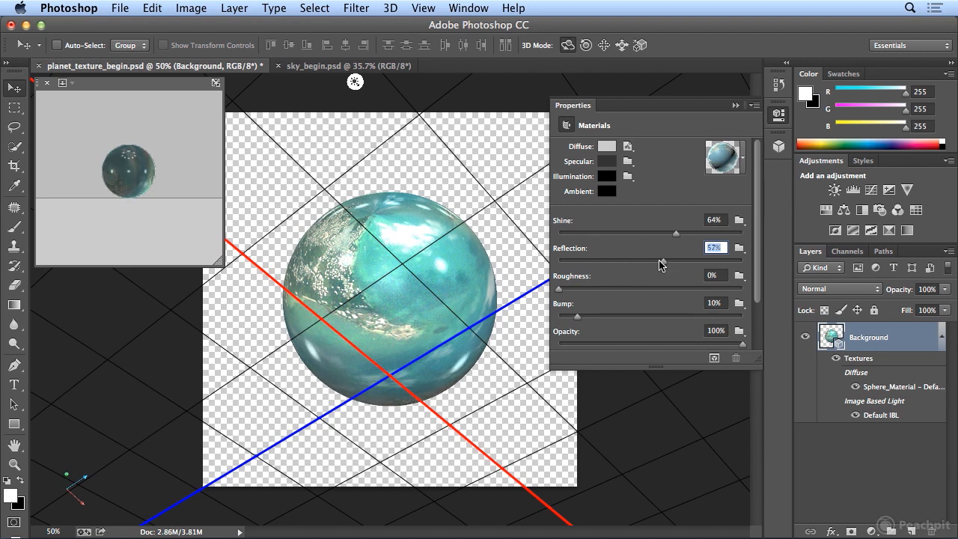
{"action": "left_click_drag", "start_coordinate": [559, 289], "coordinate": [668, 289]}
{"action": "mouse_move", "coordinate": [577, 317]}
{"action": "left_mouse_down"}
{"action": "mouse_move", "coordinate": [627, 317]}
{"action": "mouse_move", "coordinate": [581, 320]}
{"action": "left_mouse_up"}
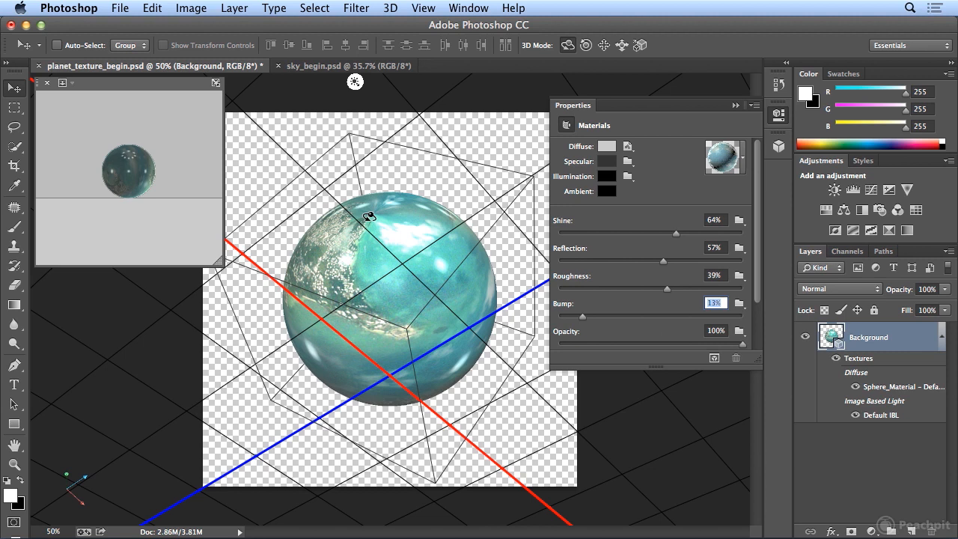
Step: Rename the 3D Background layer as Sphere
{"action": "double_click", "coordinate": [866, 338]}
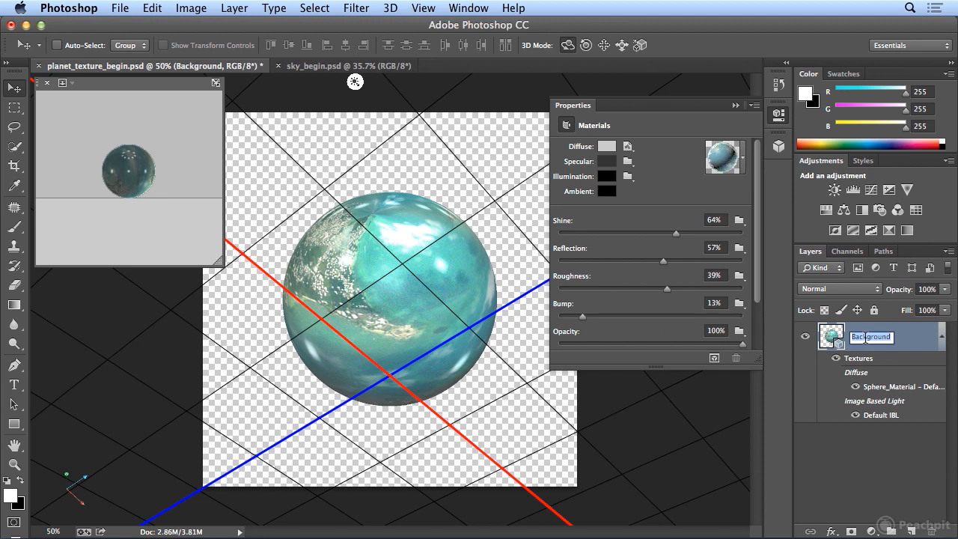
{"action": "type", "text": "Sphere"}
{"action": "key", "text": "Return"}
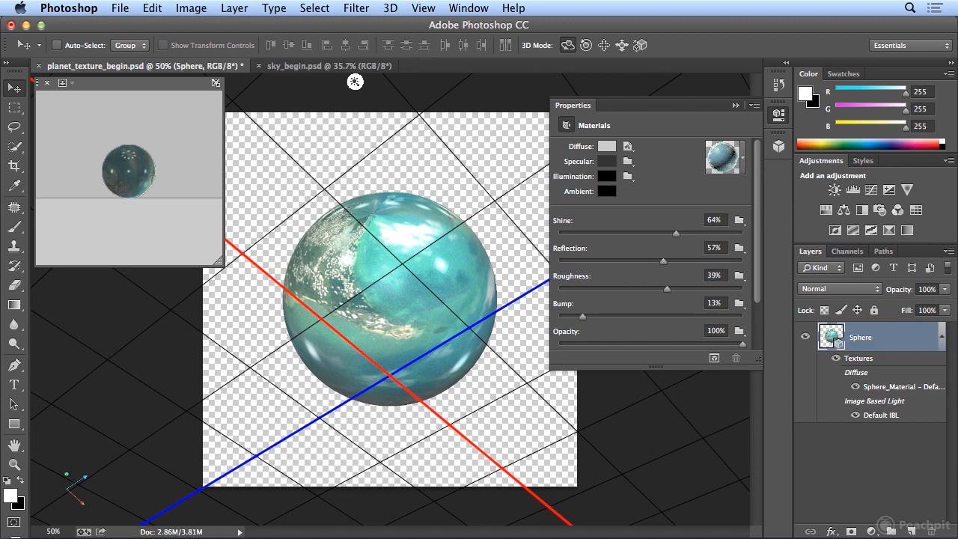
Step: Duplicate the Sphere layer into sky_begin.psd under the name Sphere and switch to that document
{"action": "right_click", "coordinate": [888, 344]}
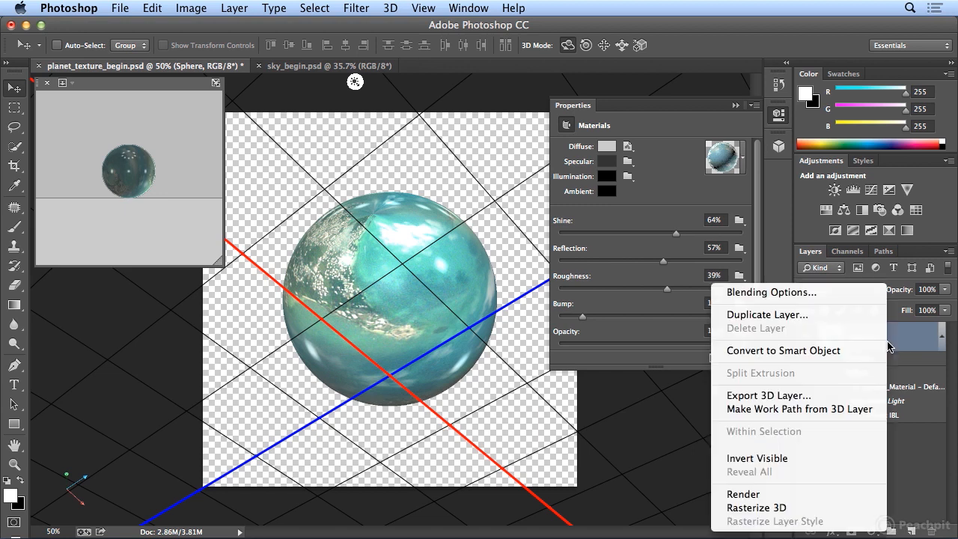
{"action": "left_click", "coordinate": [834, 316]}
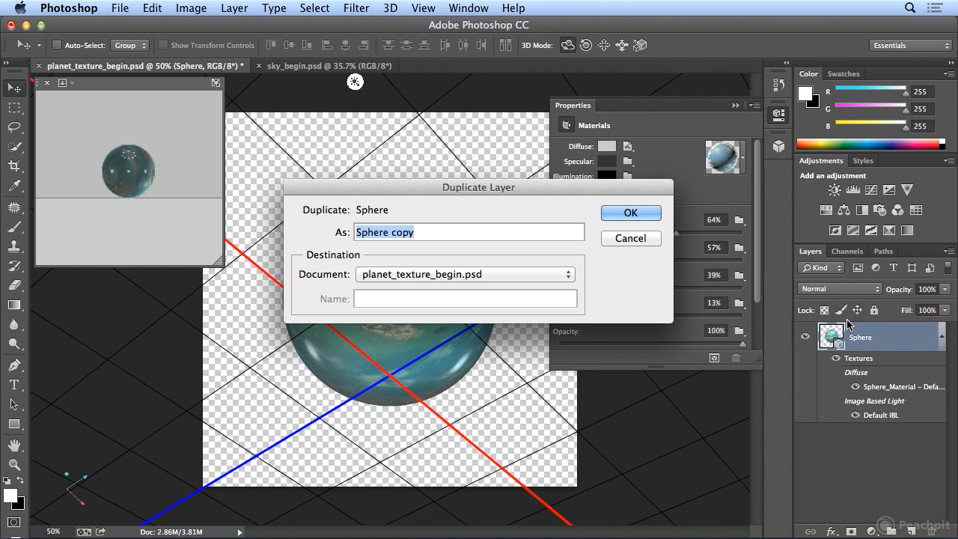
{"action": "left_click", "coordinate": [506, 274]}
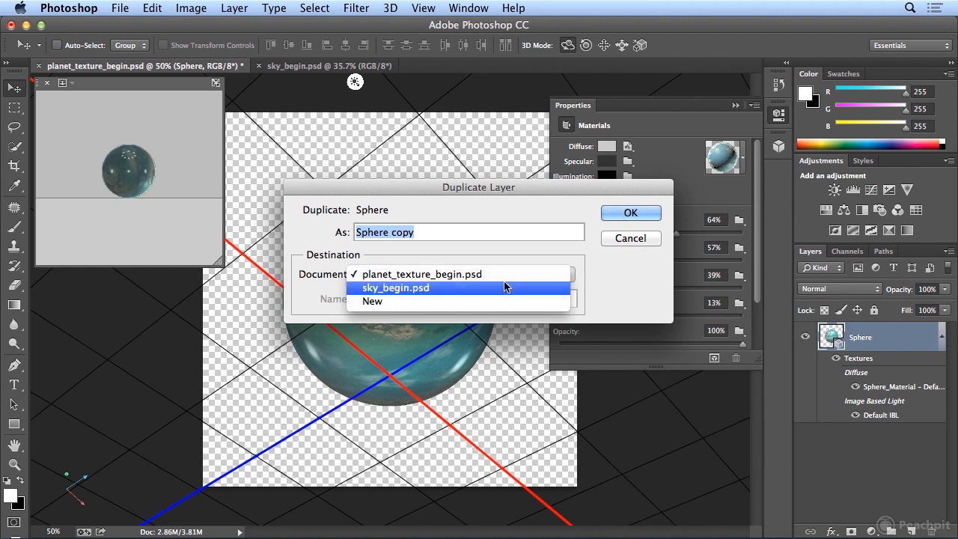
{"action": "left_click", "coordinate": [483, 288]}
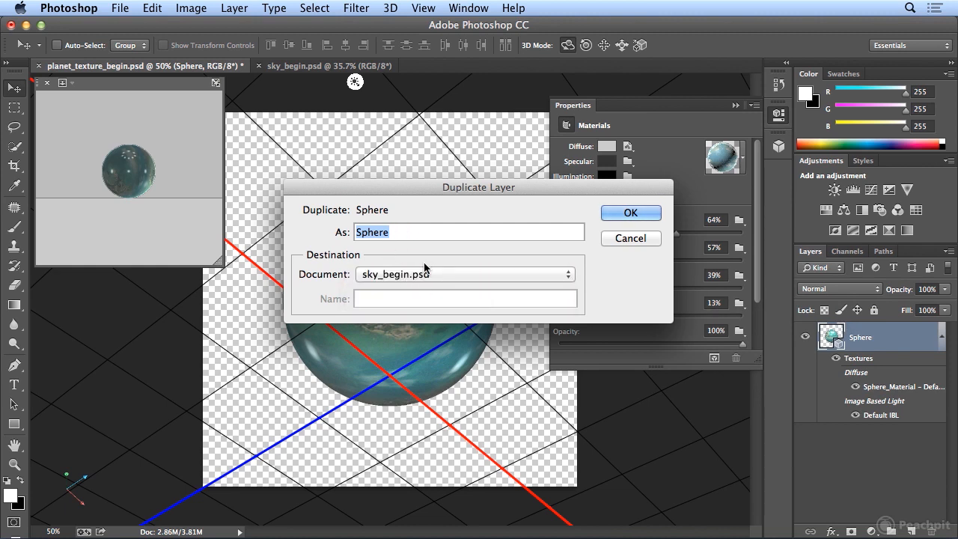
{"action": "left_click", "coordinate": [627, 214]}
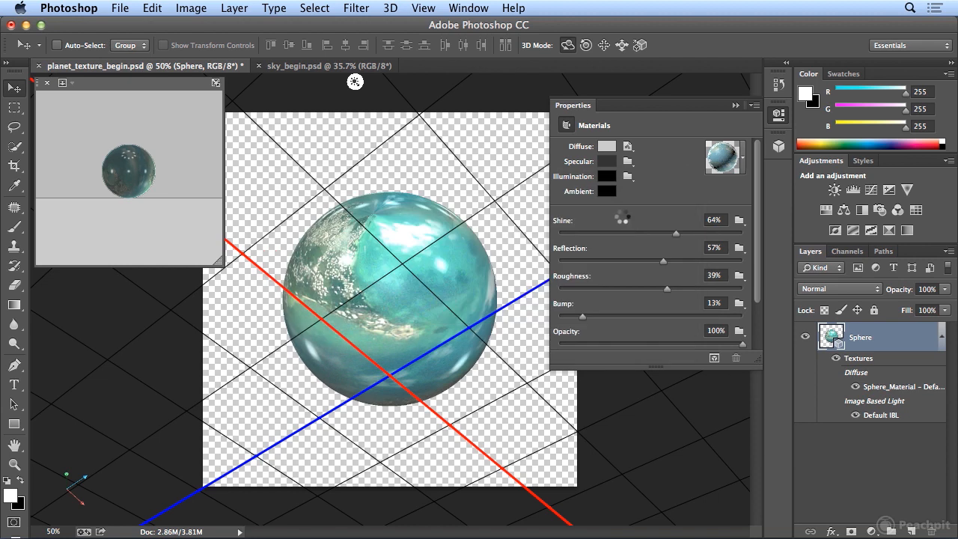
{"action": "left_click", "coordinate": [308, 67]}
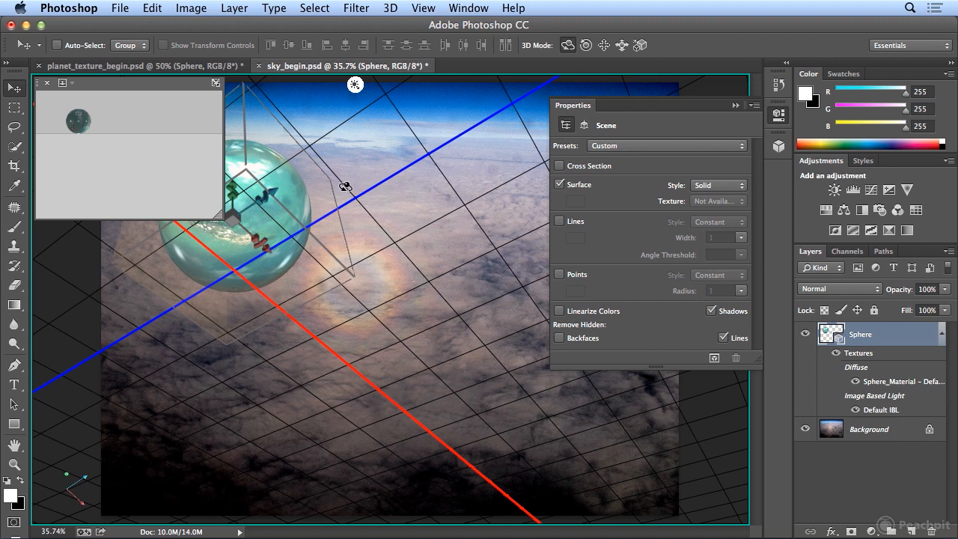
Step: Put away the scene properties and the 3D secondary view, and reselect the Sphere layer after selecting Background
{"action": "left_click", "coordinate": [777, 116]}
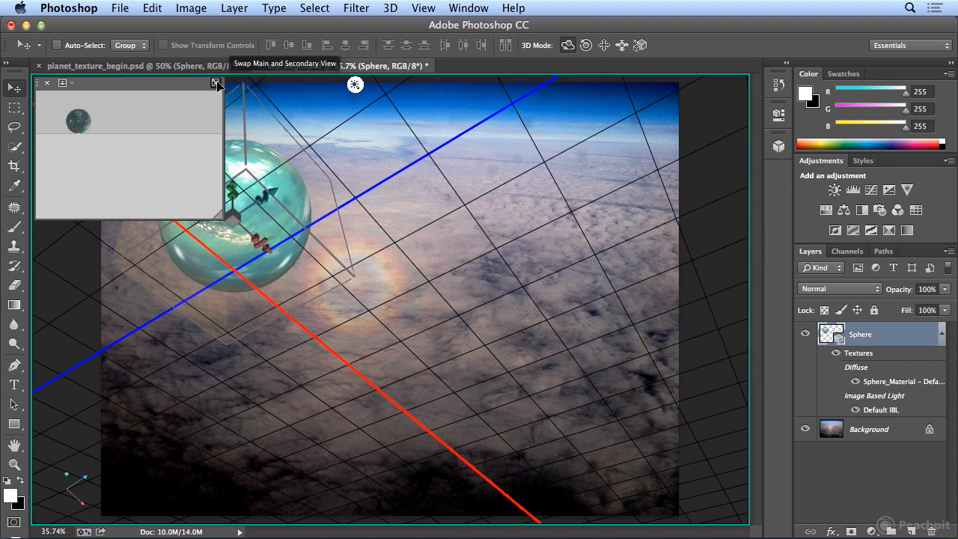
{"action": "left_click", "coordinate": [47, 85]}
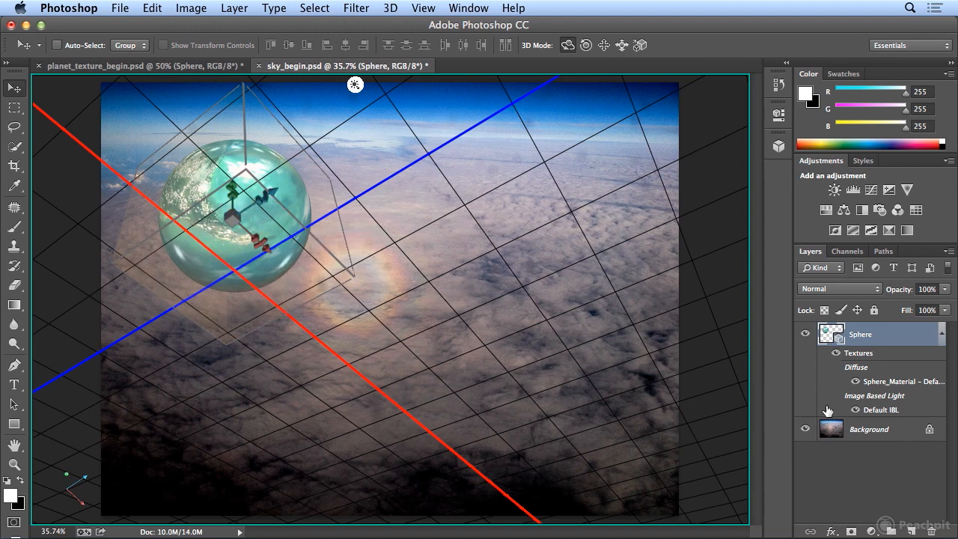
{"action": "left_click", "coordinate": [855, 431]}
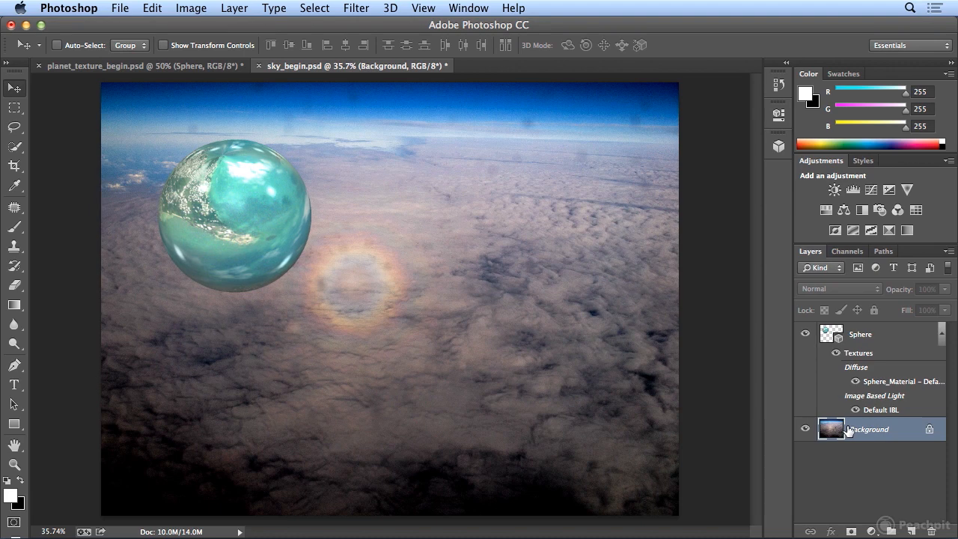
{"action": "left_click", "coordinate": [843, 340]}
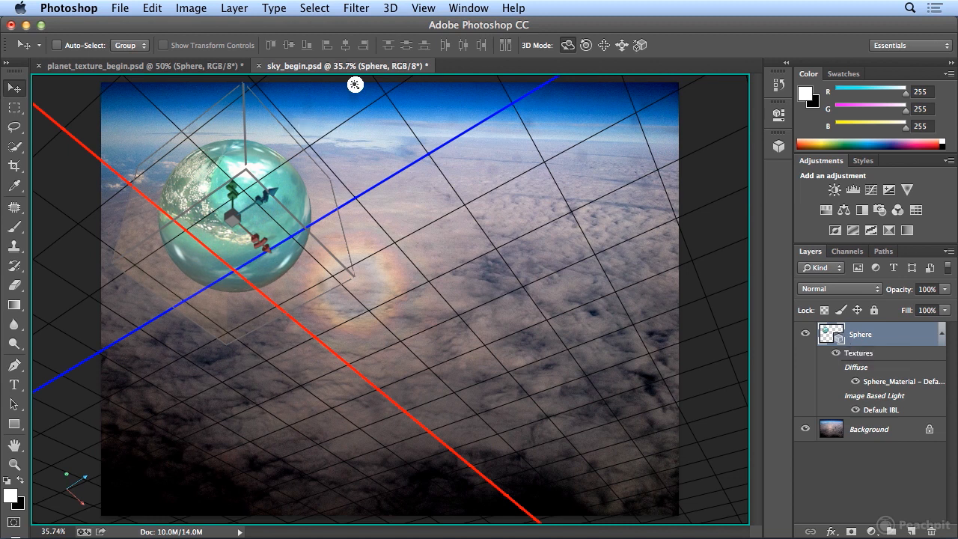
Step: Turn off the UV Overlay display and rotate the sphere above the clouds to reorient its surface texture
{"action": "left_click", "coordinate": [424, 8]}
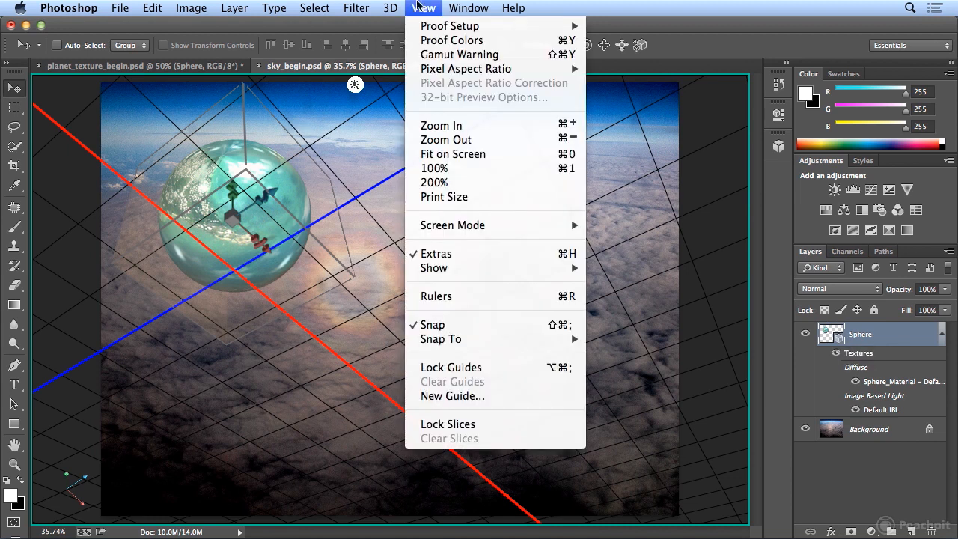
{"action": "mouse_move", "coordinate": [469, 270]}
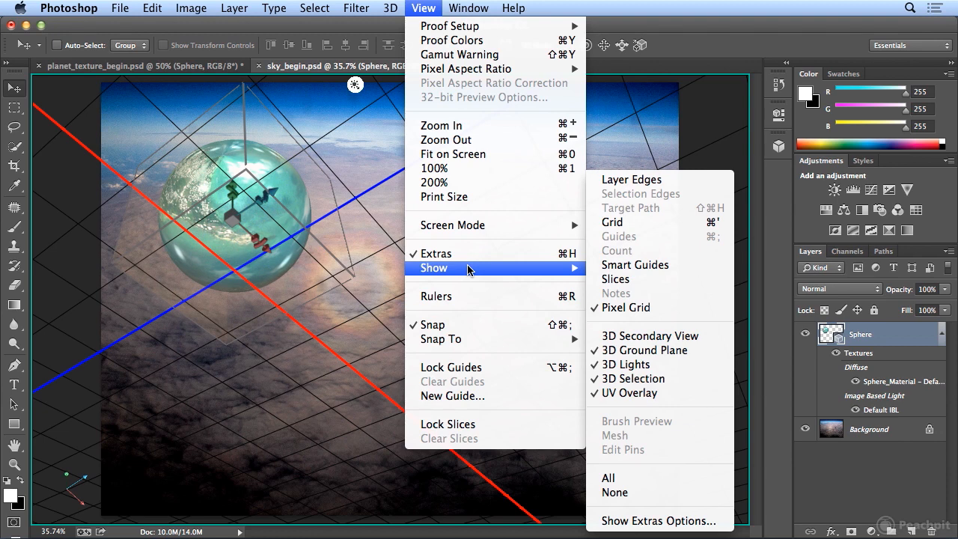
{"action": "left_click", "coordinate": [659, 393]}
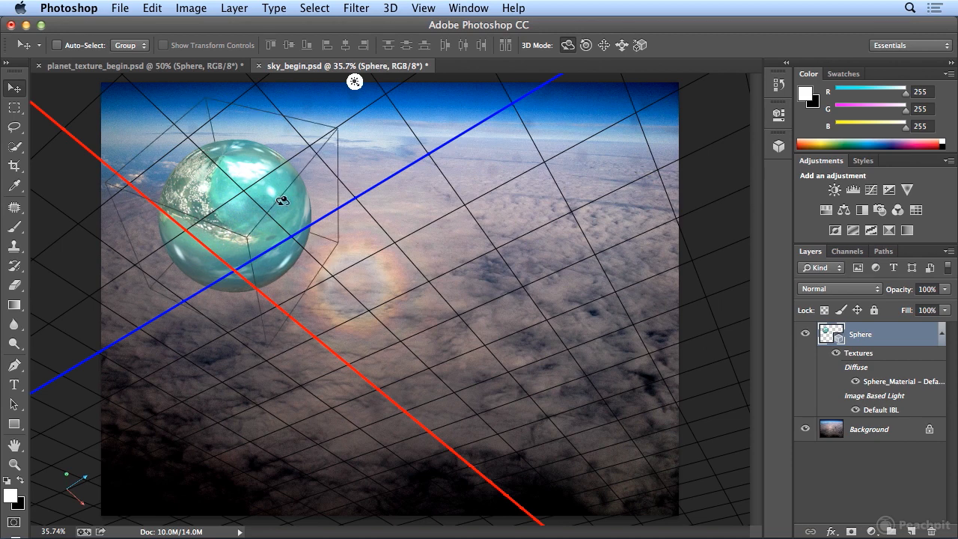
{"action": "left_click_drag", "start_coordinate": [250, 217], "coordinate": [374, 165]}
{"action": "left_click_drag", "start_coordinate": [248, 192], "coordinate": [285, 164]}
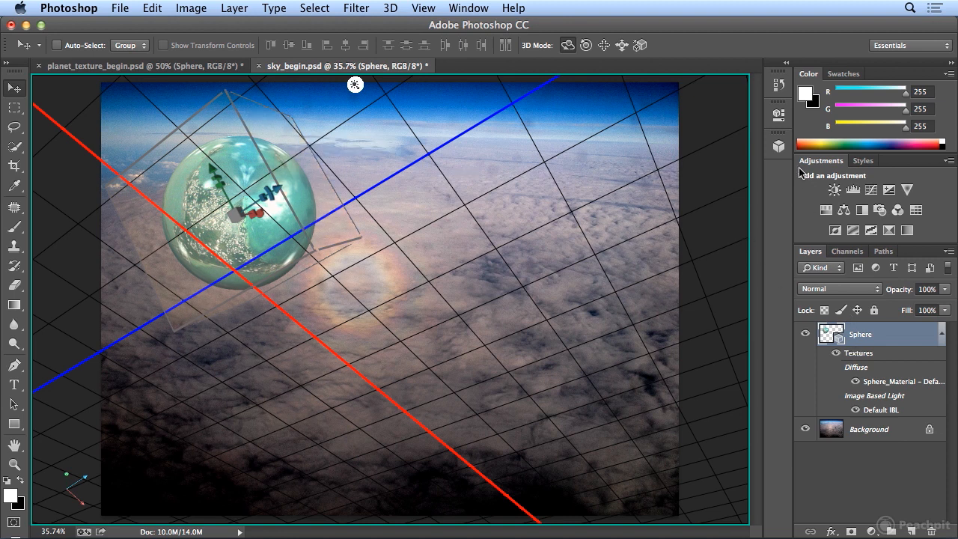
Step: Filter the 3D scene by materials, open Sphere_Material's properties and look at its diffuse texture options
{"action": "left_click", "coordinate": [778, 147]}
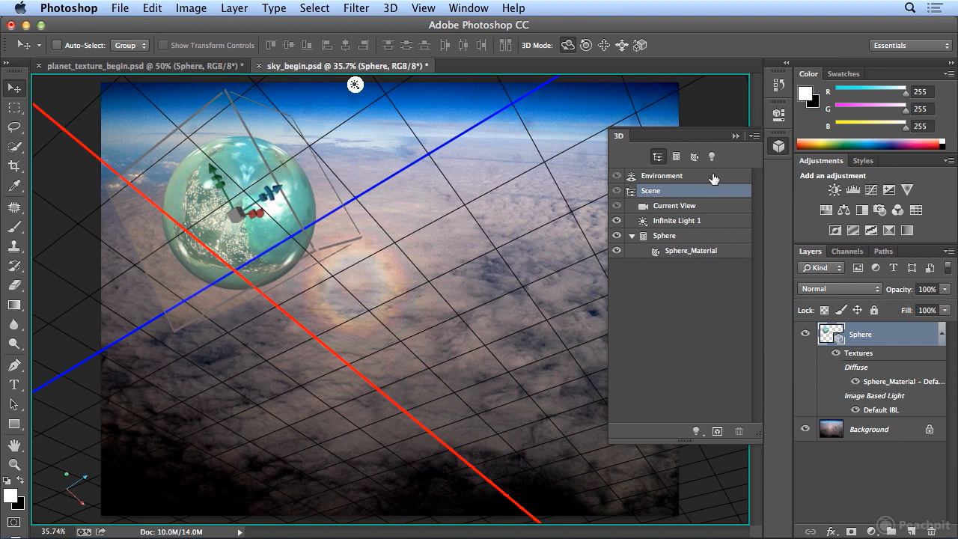
{"action": "left_click", "coordinate": [707, 253]}
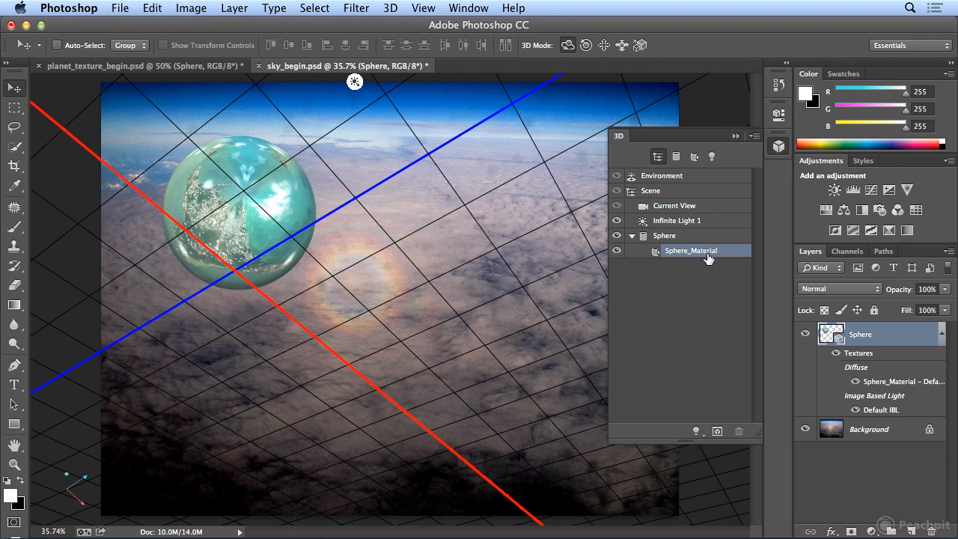
{"action": "left_click", "coordinate": [695, 158]}
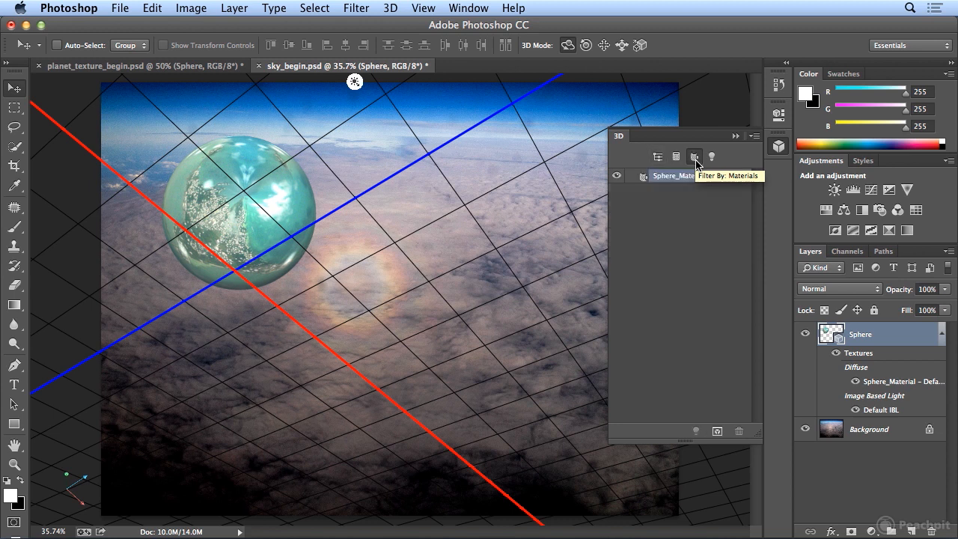
{"action": "double_click", "coordinate": [694, 177]}
{"action": "double_click", "coordinate": [713, 180]}
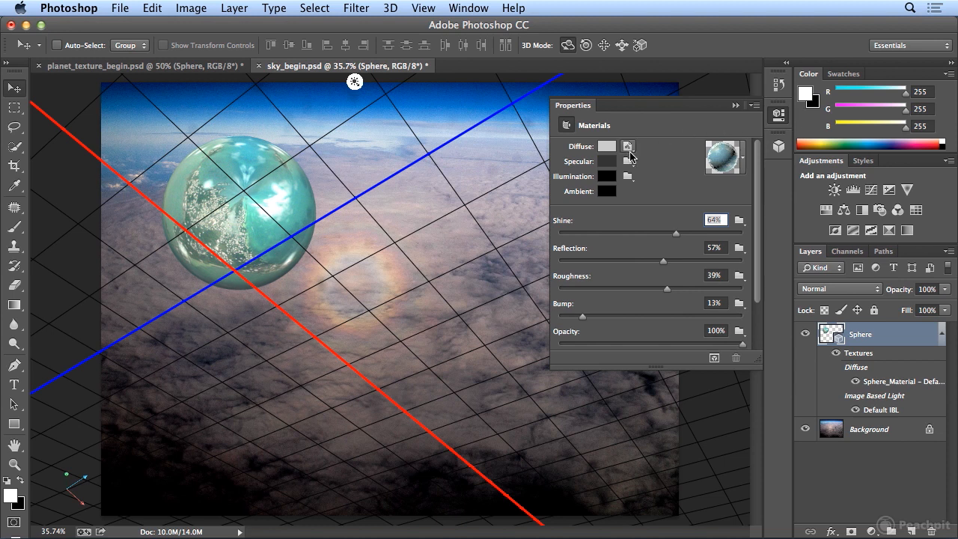
{"action": "left_click", "coordinate": [630, 150]}
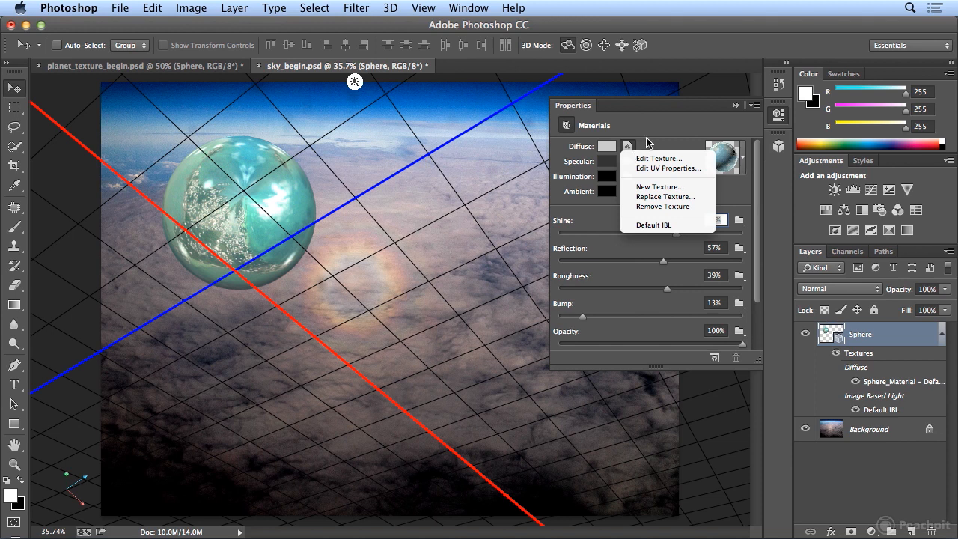
Step: Try the smooth gray and plain white material presets on the sphere, and undo both preset changes
{"action": "left_click", "coordinate": [724, 151]}
{"action": "left_click", "coordinate": [745, 159]}
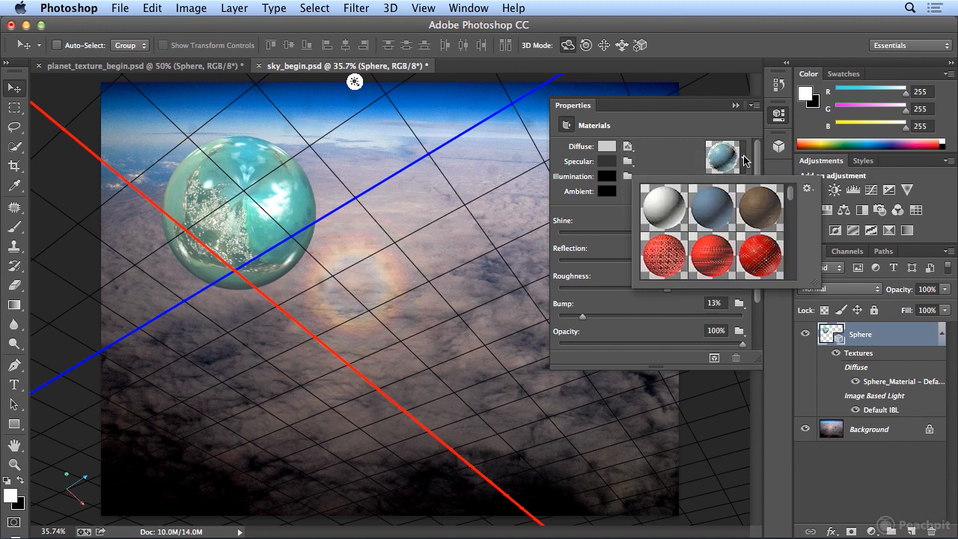
{"action": "left_click_drag", "start_coordinate": [791, 196], "coordinate": [797, 240]}
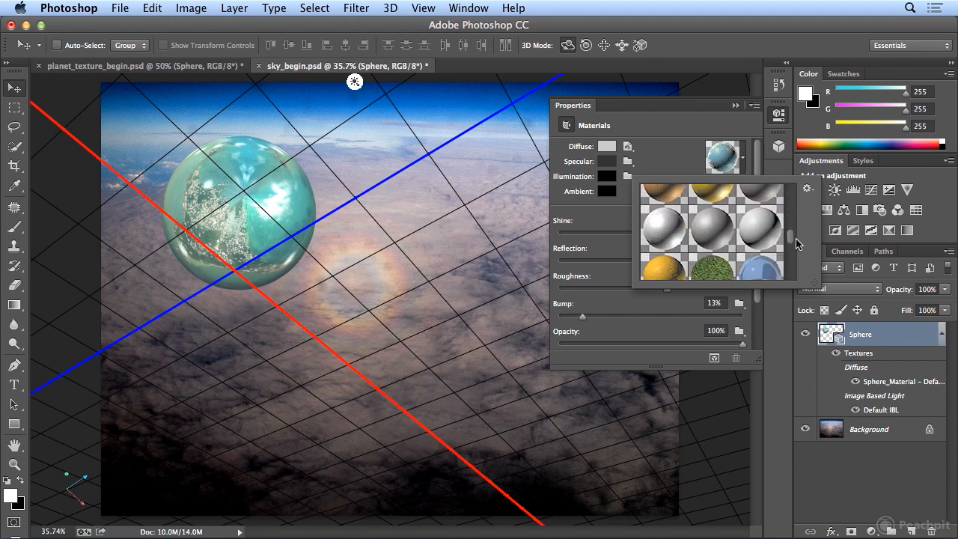
{"action": "left_click", "coordinate": [719, 238]}
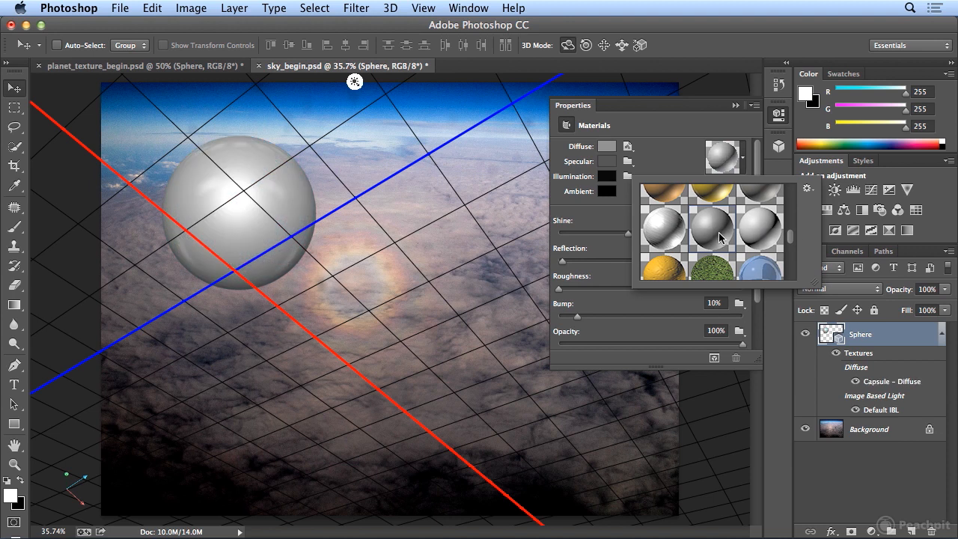
{"action": "left_click_drag", "start_coordinate": [790, 241], "coordinate": [794, 191]}
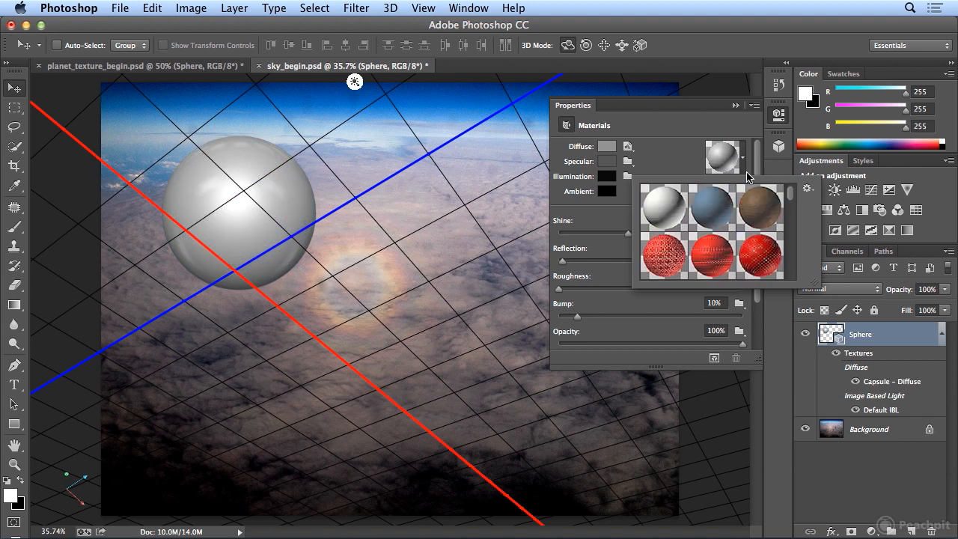
{"action": "left_click", "coordinate": [672, 203]}
{"action": "left_click", "coordinate": [756, 156]}
{"action": "key", "text": "super+z"}
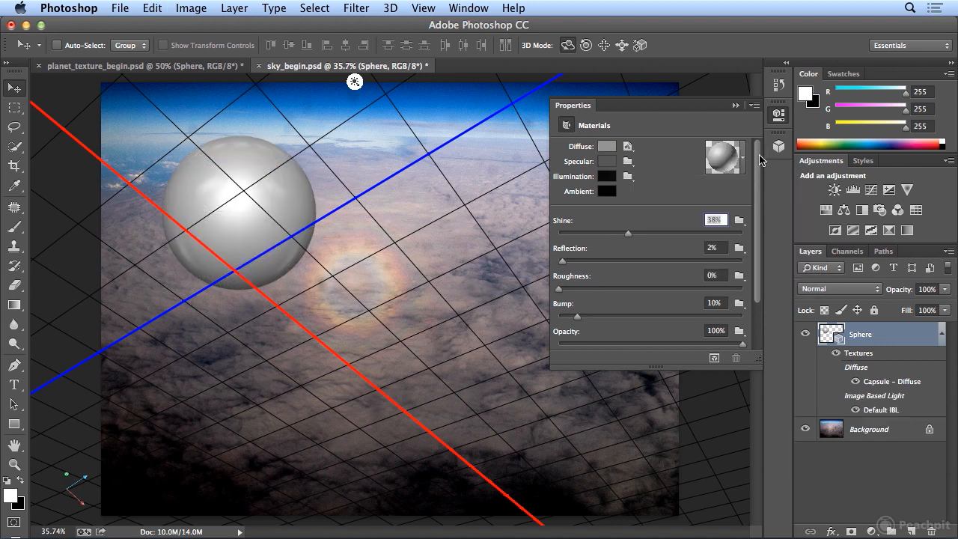
{"action": "key", "text": "alt+super+z"}
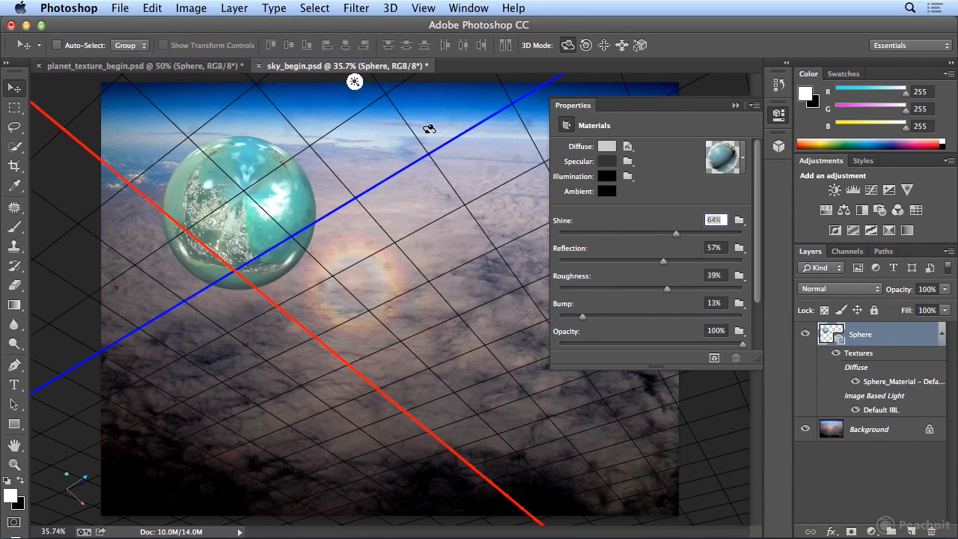
Step: Open the sphere's diffuse texture for editing and darken it with a Levels adjustment layer, using black point 48 and midtones 0.69
{"action": "left_click", "coordinate": [628, 147]}
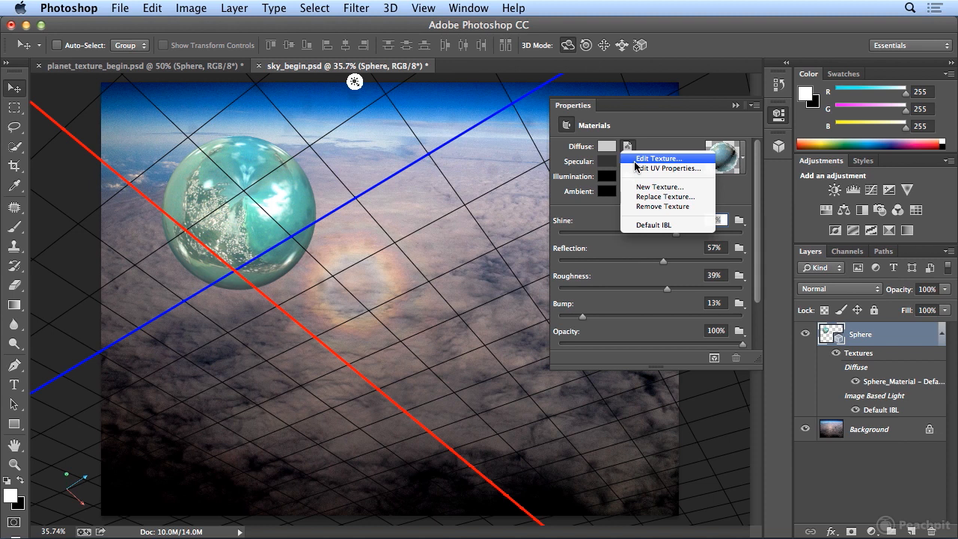
{"action": "left_click", "coordinate": [634, 159]}
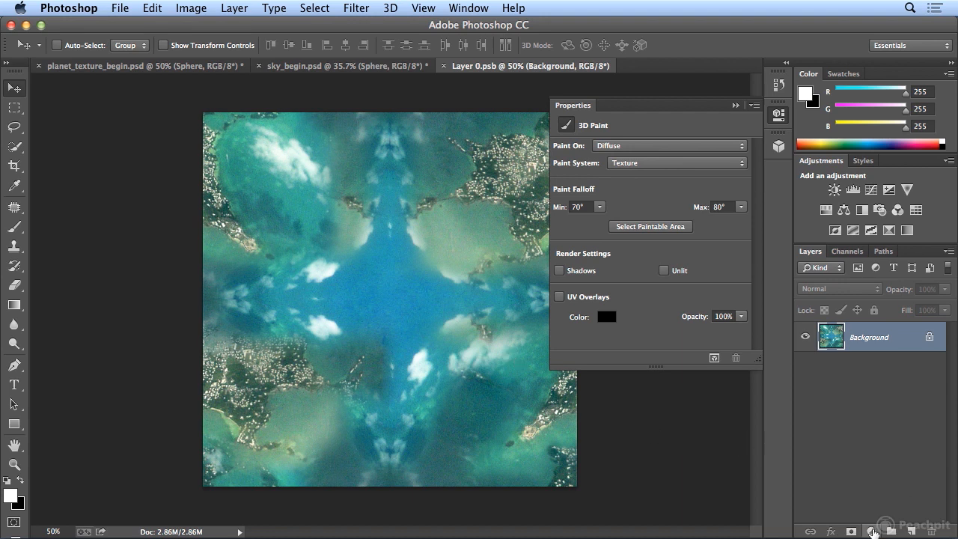
{"action": "left_click", "coordinate": [872, 530]}
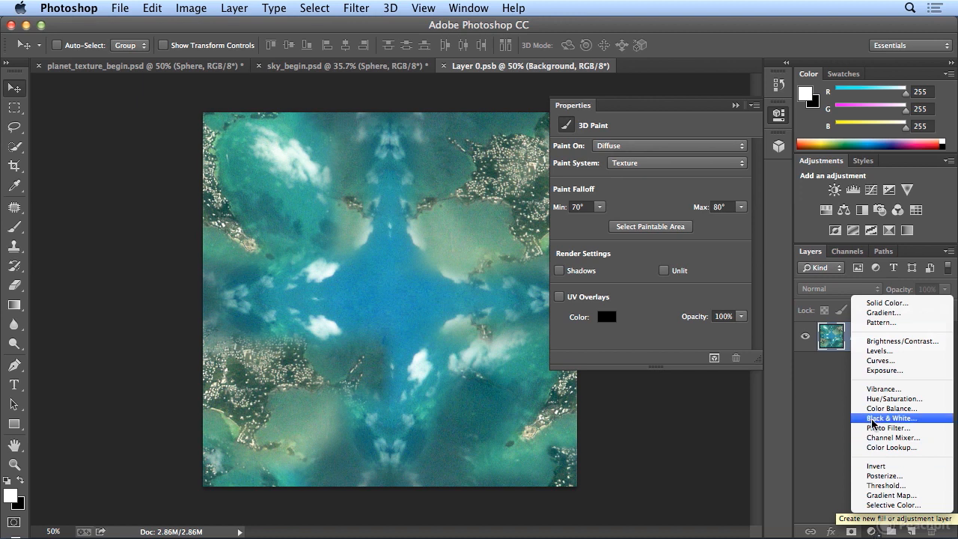
{"action": "left_click", "coordinate": [882, 352]}
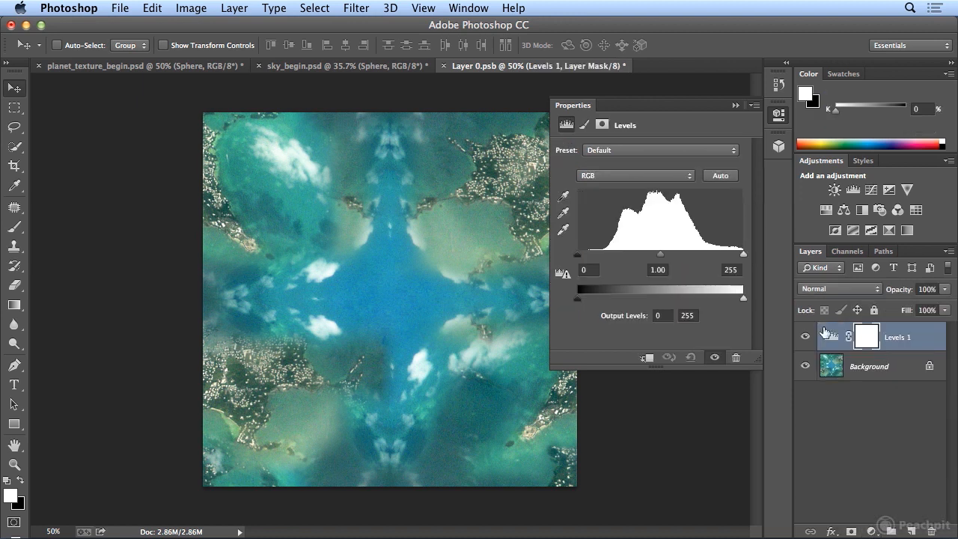
{"action": "left_click_drag", "start_coordinate": [661, 255], "coordinate": [681, 256]}
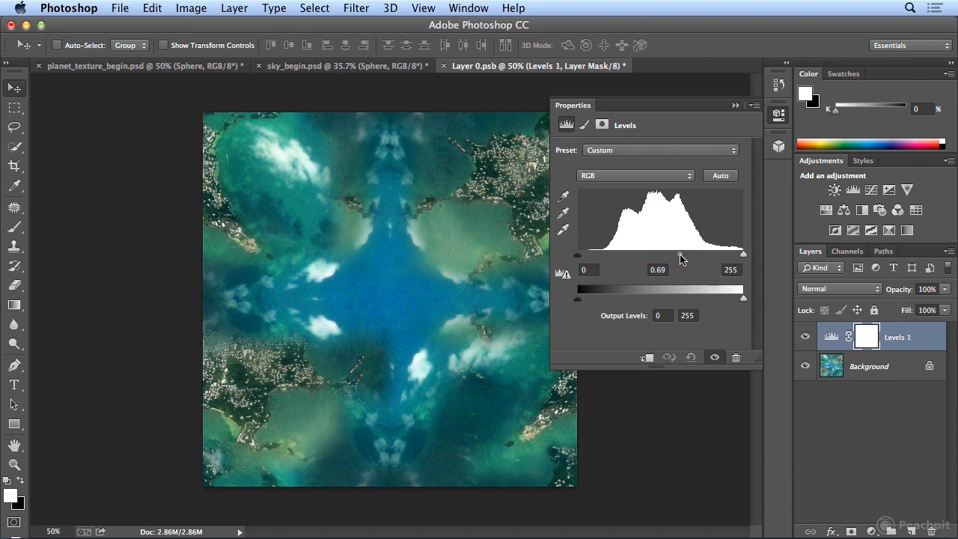
{"action": "left_click_drag", "start_coordinate": [579, 258], "coordinate": [610, 258]}
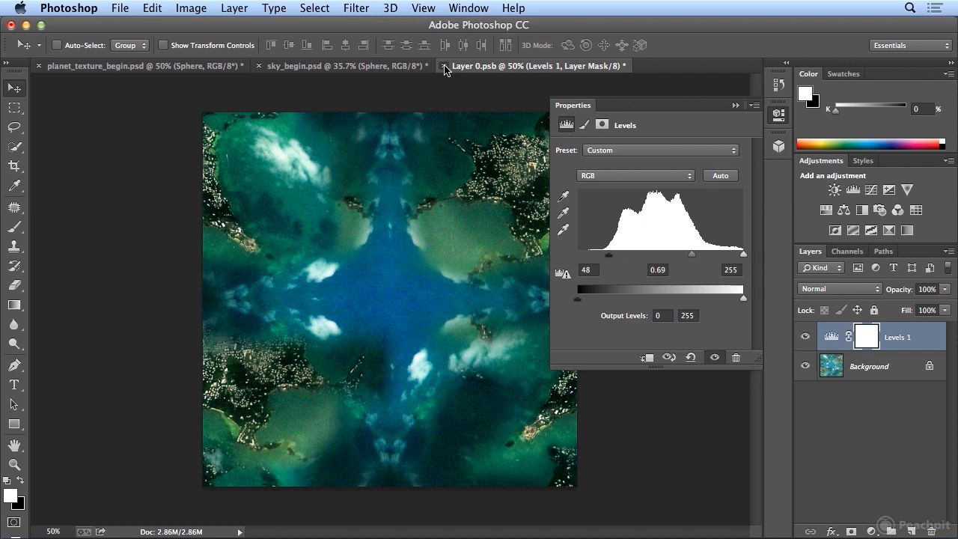
Step: Close the Layer 0.psb texture document with its changes saved, and select the Background layer in the sky image
{"action": "left_click", "coordinate": [445, 68]}
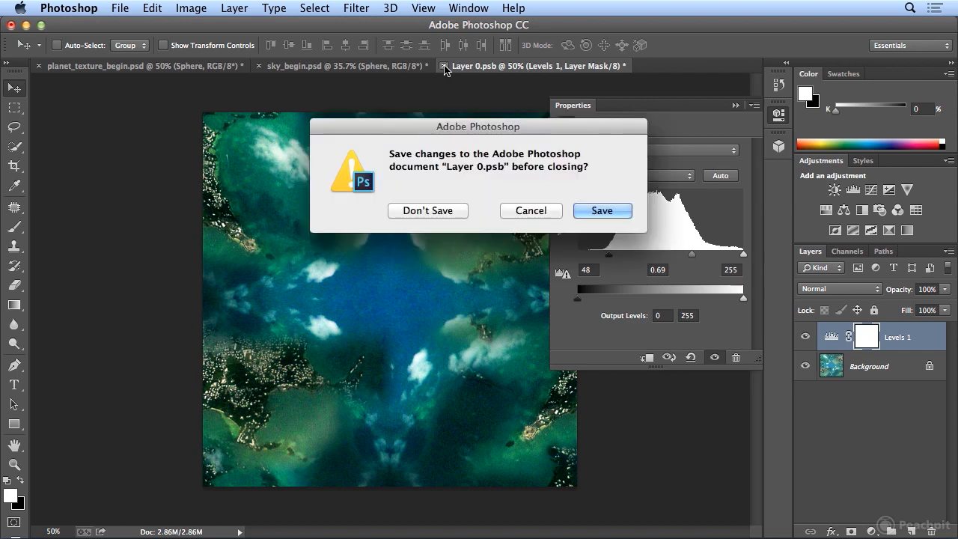
{"action": "left_click", "coordinate": [596, 211]}
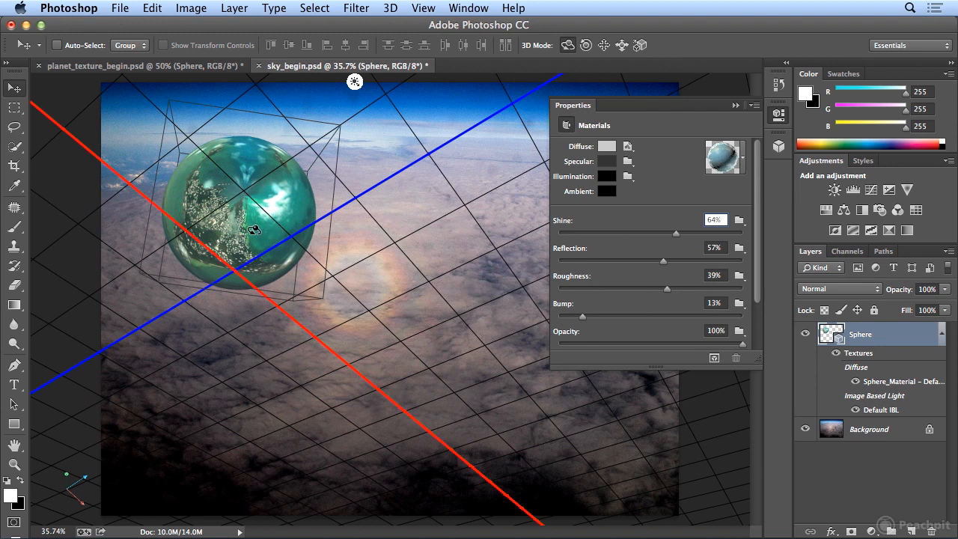
{"action": "left_click", "coordinate": [882, 437]}
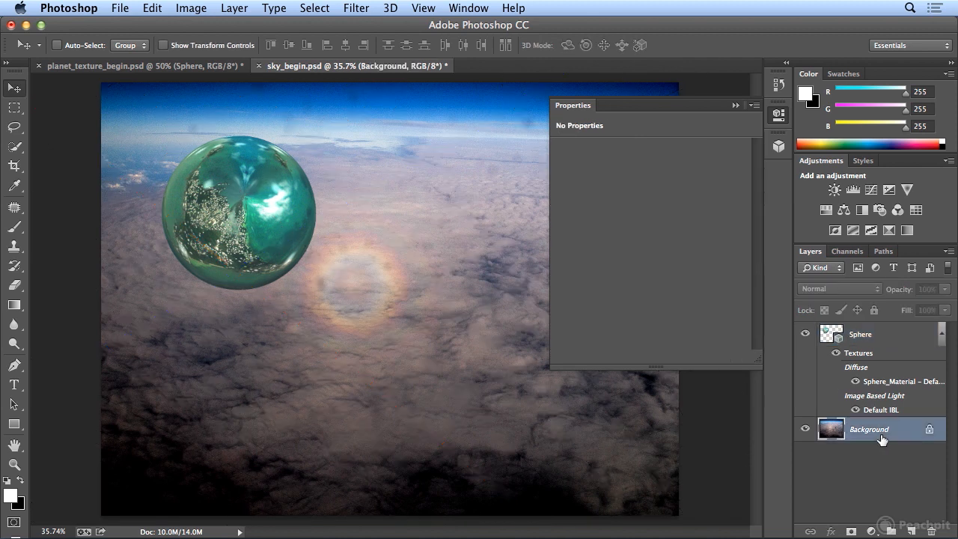
Step: Reselect the Sphere layer, list its whole 3D scene in place of the properties, and render the sphere
{"action": "left_click", "coordinate": [779, 116]}
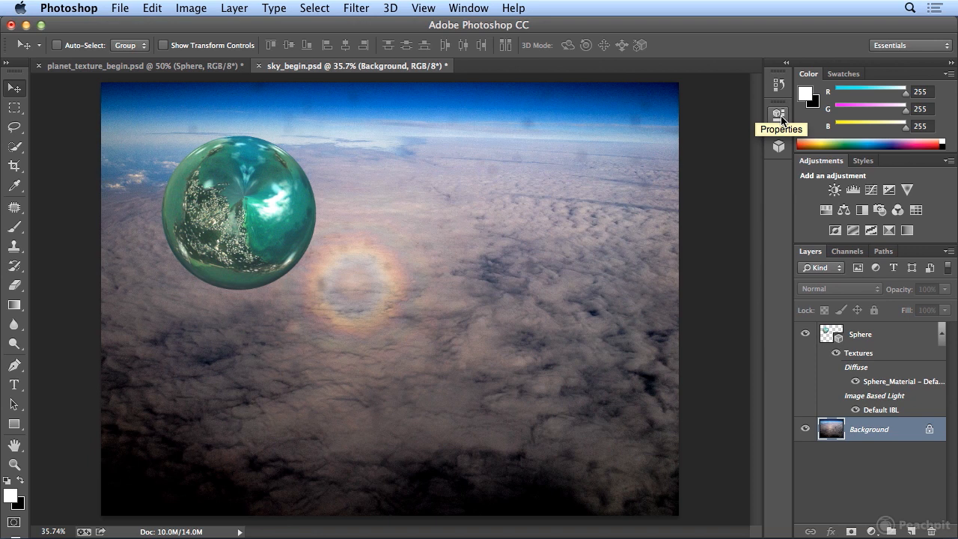
{"action": "left_click", "coordinate": [781, 120]}
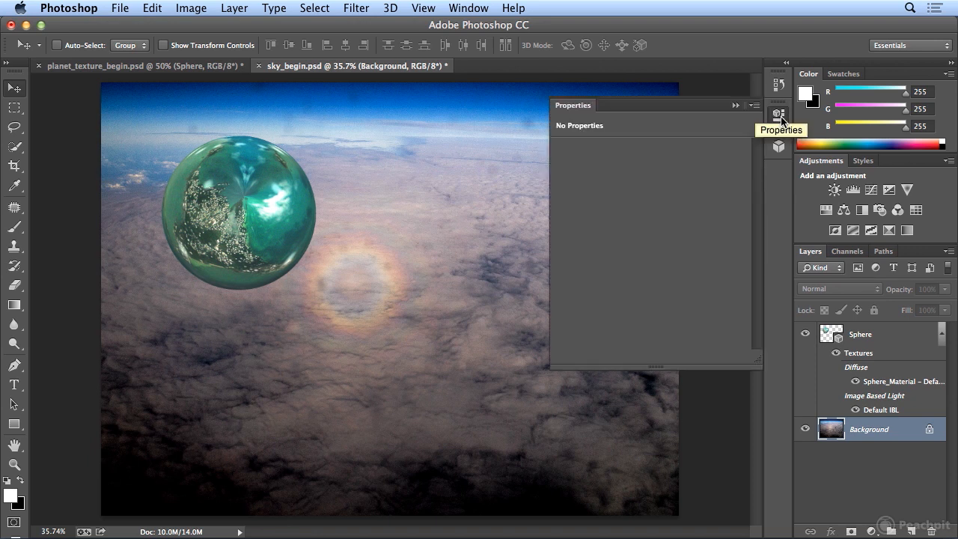
{"action": "left_click", "coordinate": [780, 147]}
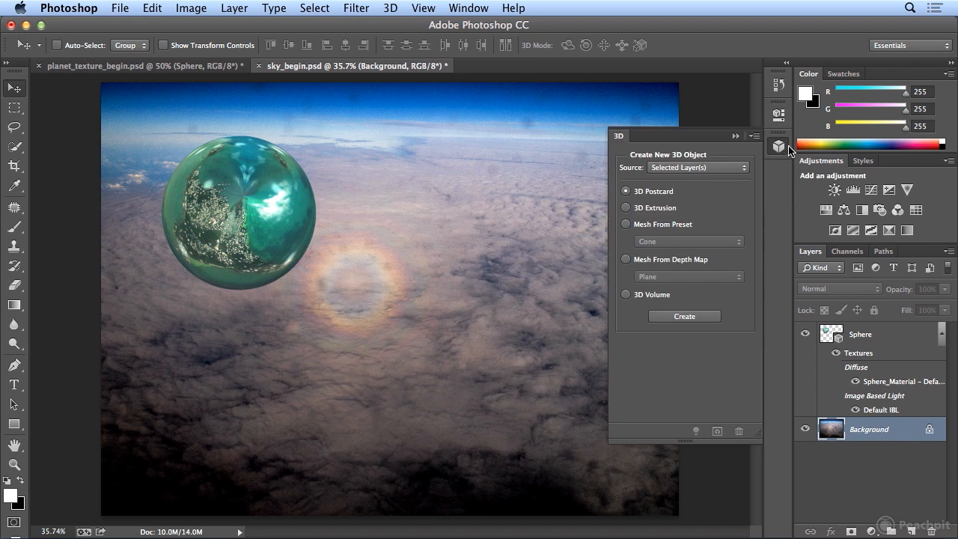
{"action": "left_click", "coordinate": [863, 336]}
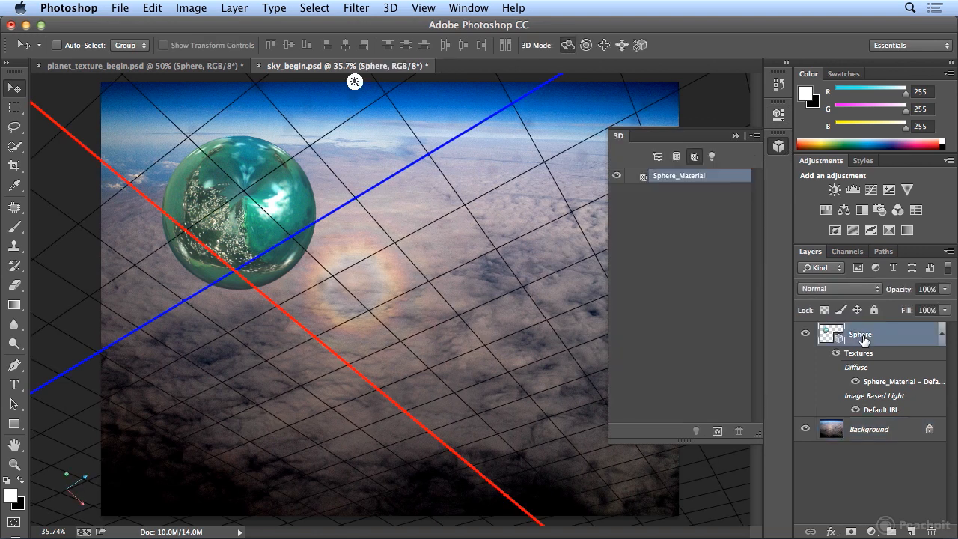
{"action": "left_click", "coordinate": [659, 157]}
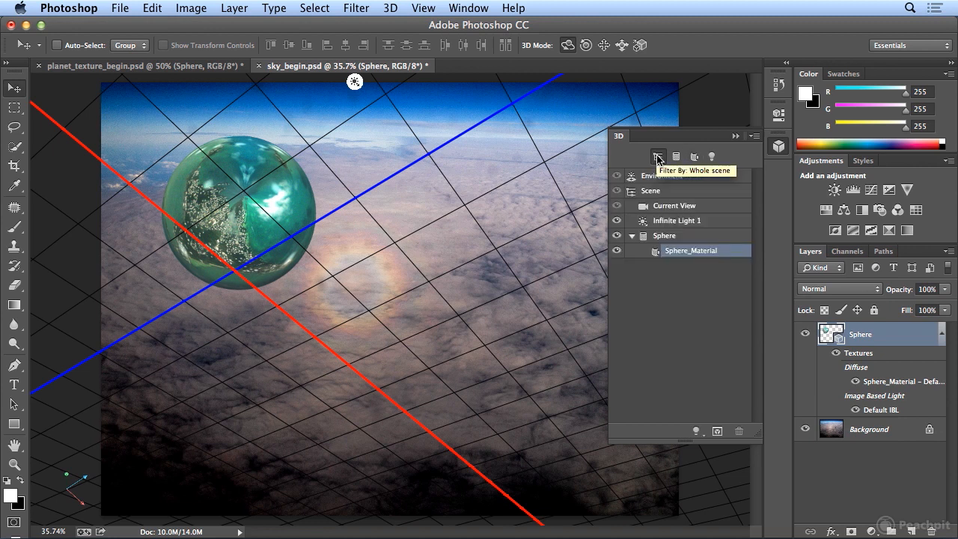
{"action": "left_click", "coordinate": [718, 434]}
{"action": "left_click", "coordinate": [717, 432]}
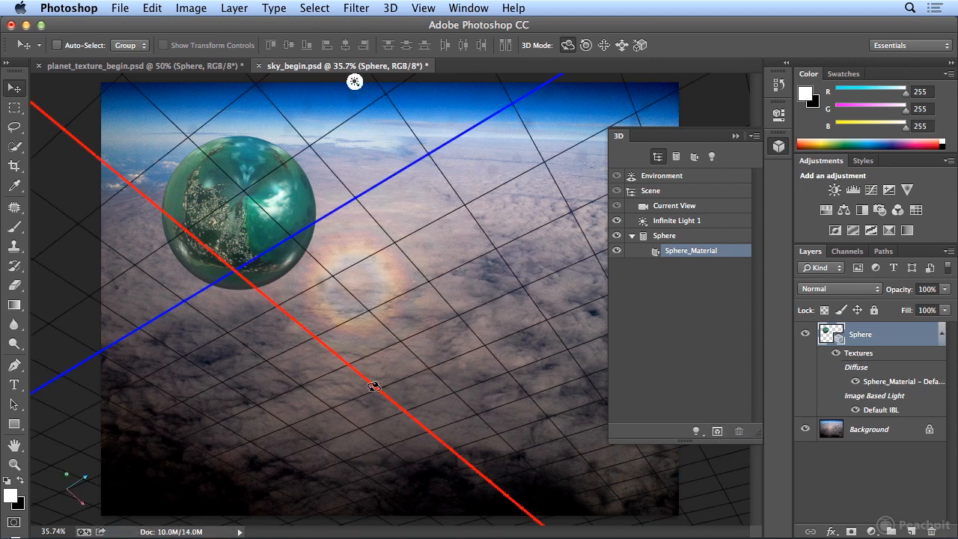
Step: Select the Background layer and look at the mesh presets offered for creating a new 3D mesh from a layer
{"action": "left_click", "coordinate": [850, 432]}
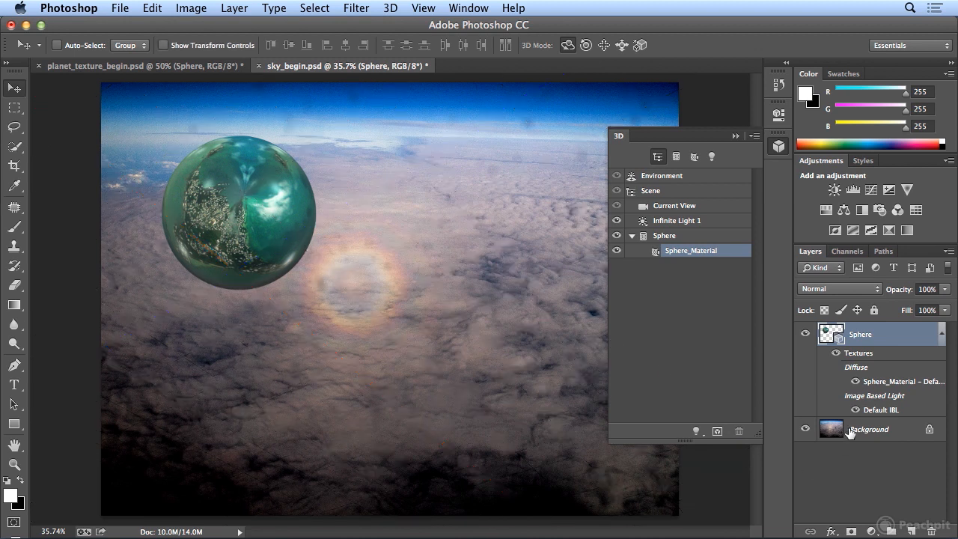
{"action": "left_click", "coordinate": [850, 432]}
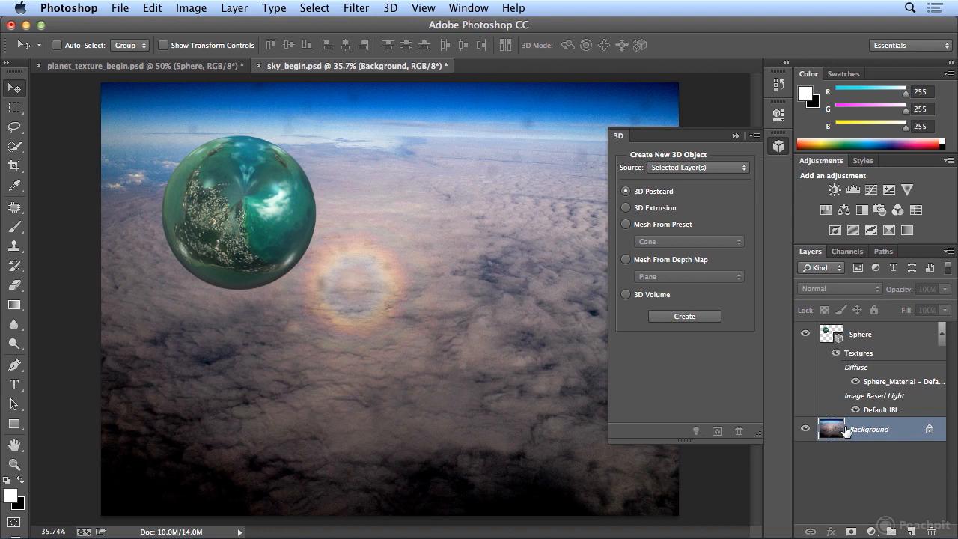
{"action": "left_click", "coordinate": [387, 7]}
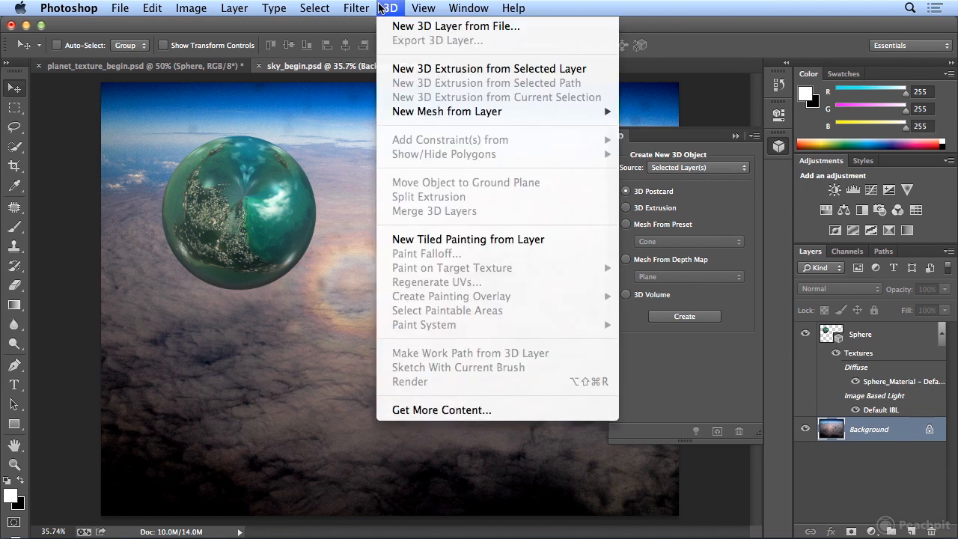
{"action": "mouse_move", "coordinate": [421, 113]}
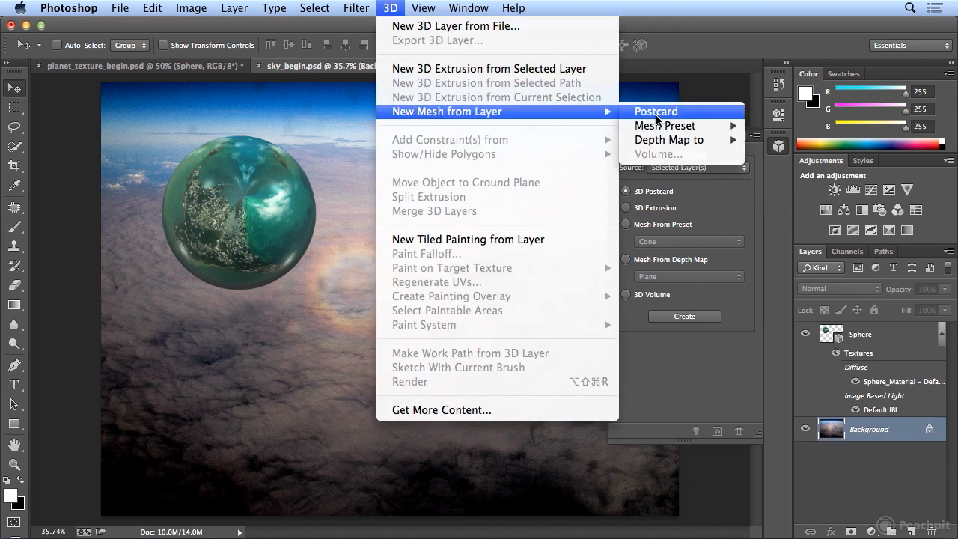
{"action": "mouse_move", "coordinate": [662, 133]}
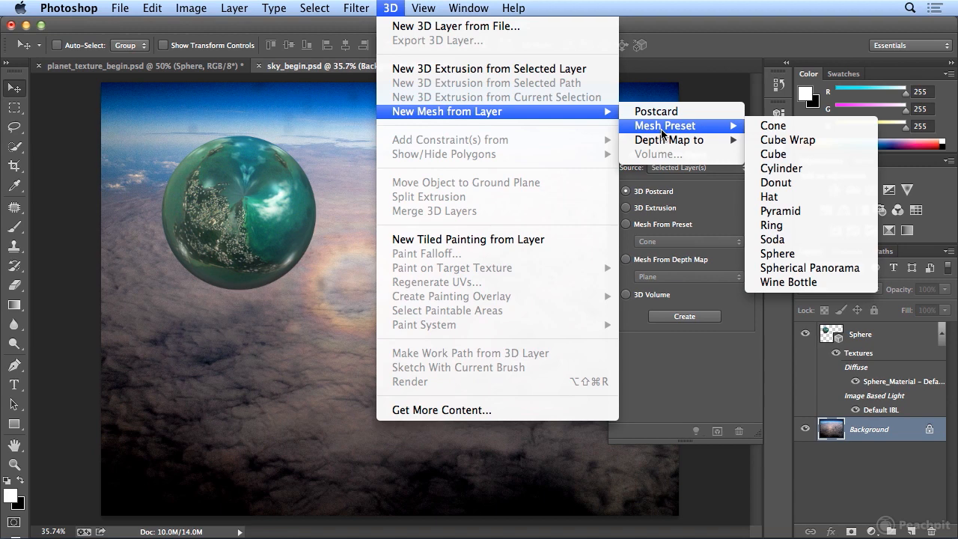